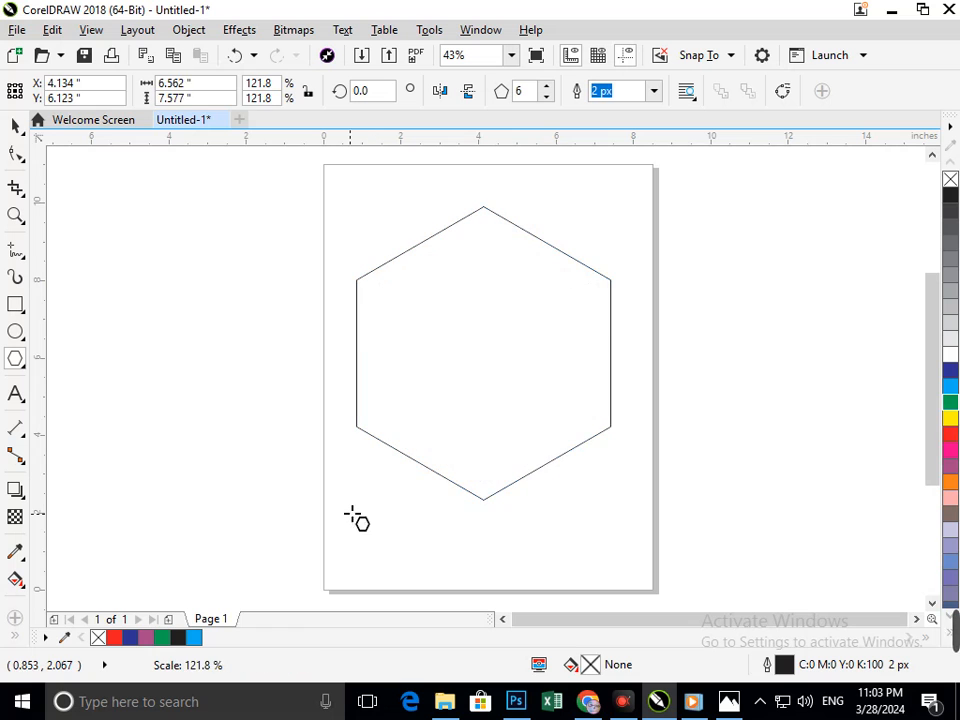
Step: Move the hexagon straight down the page until its centre sits at about Y 5.24 in
click(14, 127)
click(121, 351)
drag(478, 410, 495, 439)
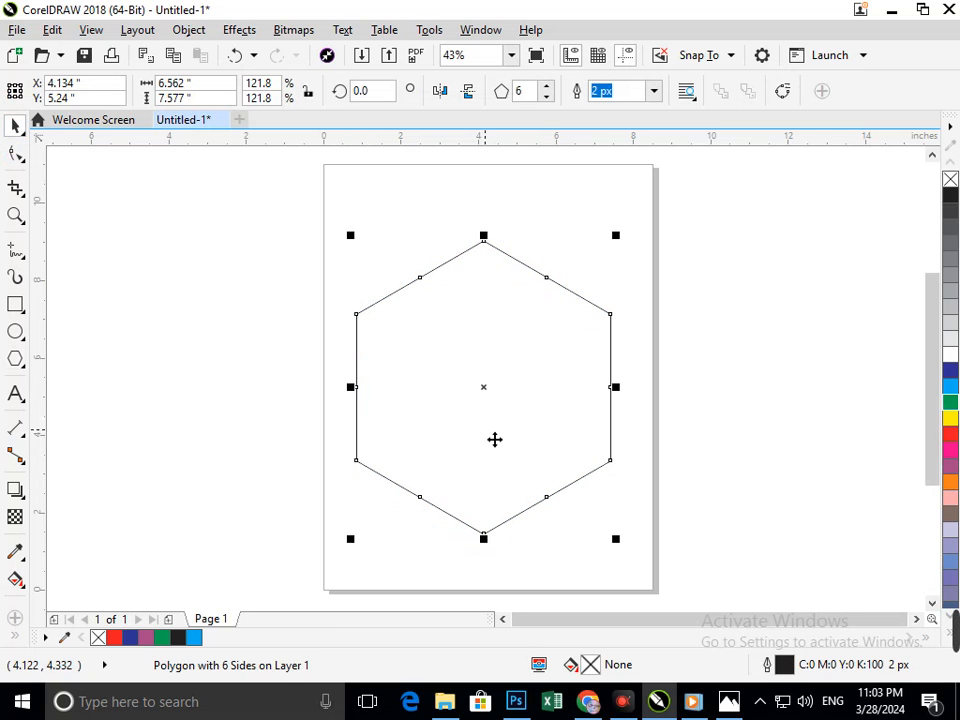
Step: Draw a rectangle about 3.305 by 7.76 in from the hexagon's top vertex, covering its left half
click(26, 314)
click(86, 305)
drag(483, 240, 407, 444)
key(ctrl+z)
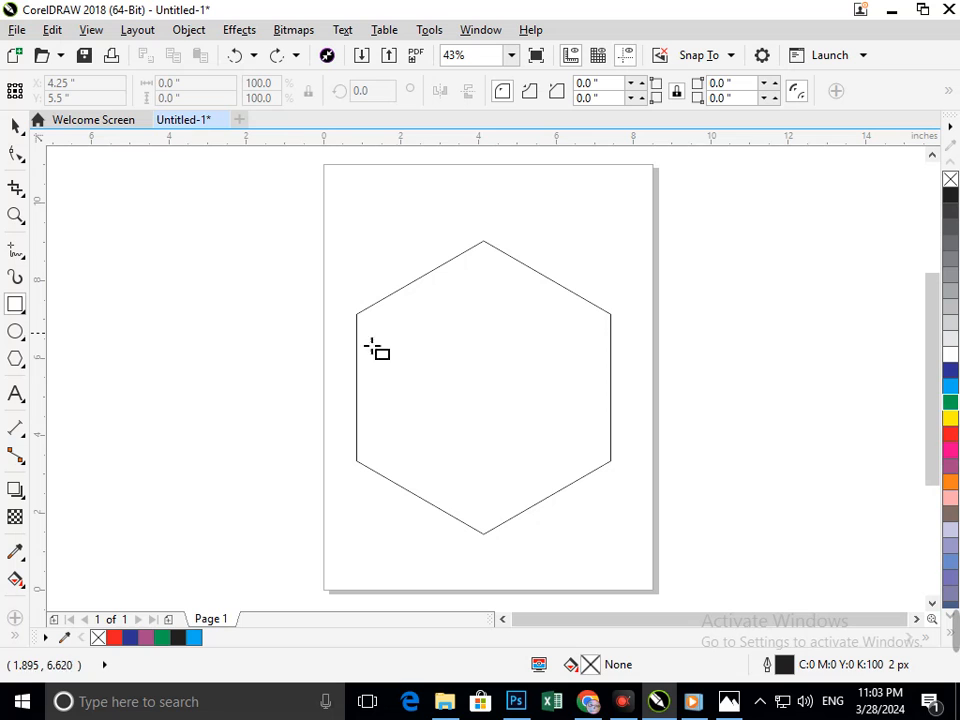
drag(484, 242, 364, 551)
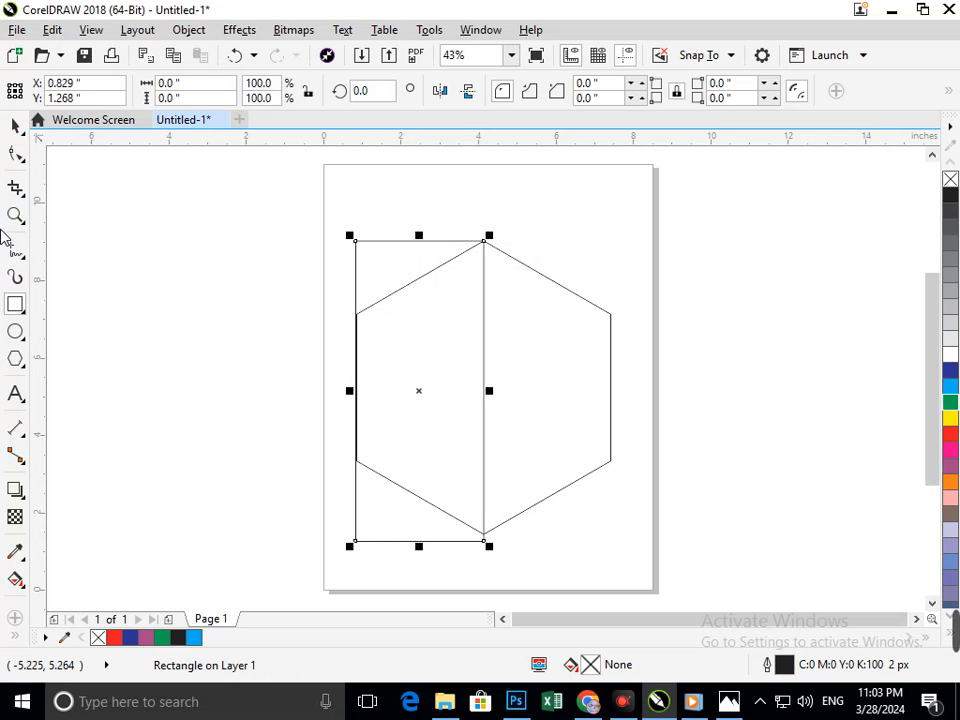
Step: Round the rectangle's upper-left corner with the Shape tool to a radius of about 1.653 in
click(16, 156)
drag(363, 252, 384, 289)
key(ctrl+z)
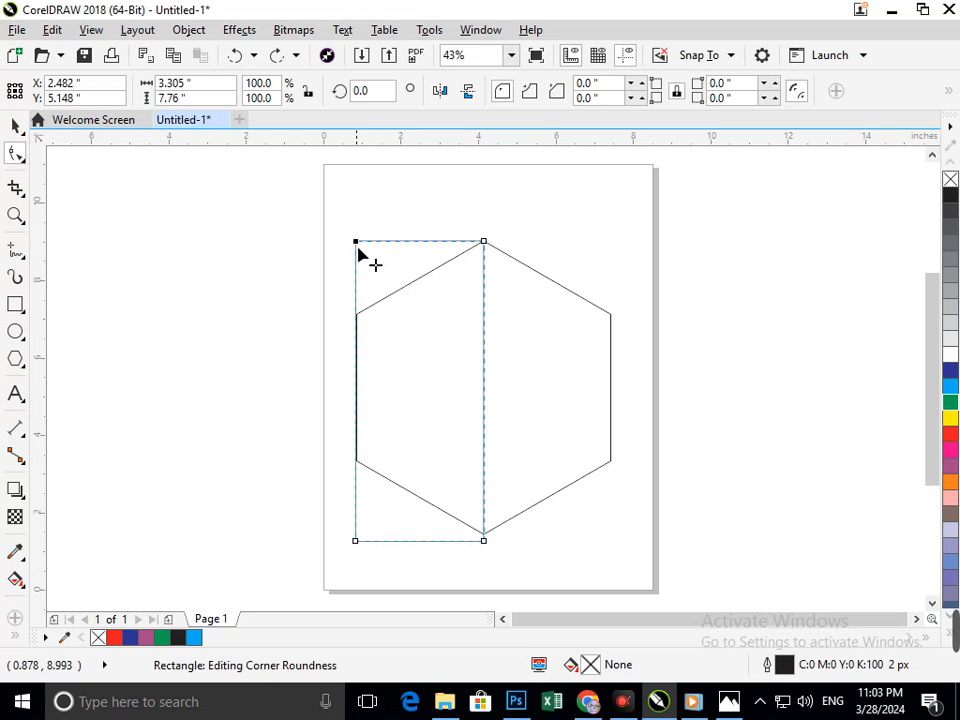
drag(407, 313, 176, 211)
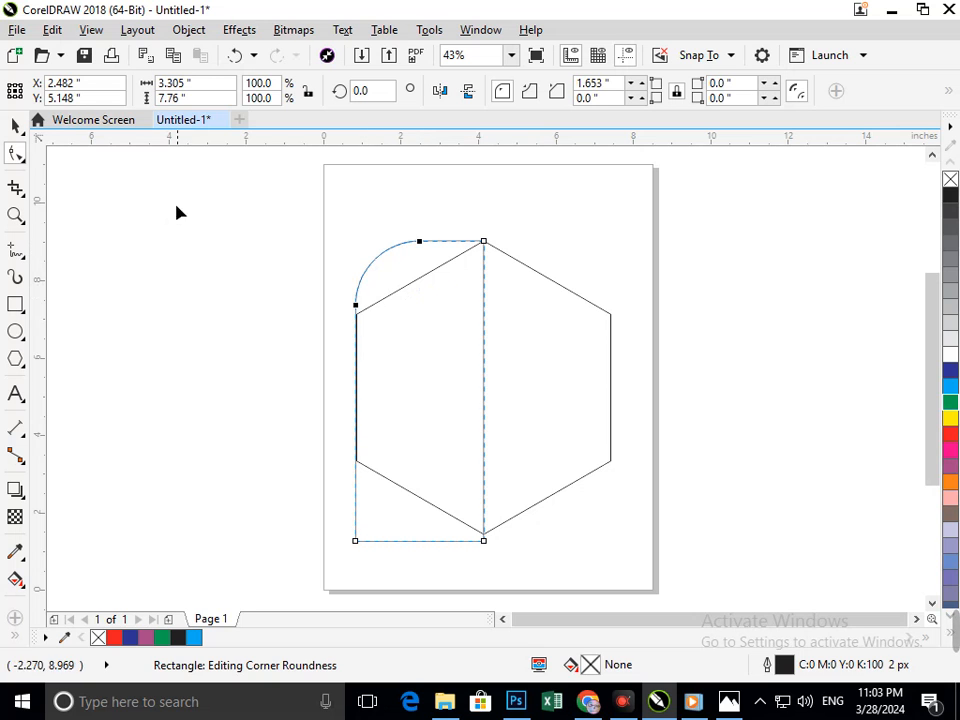
Step: Duplicate the rounded rectangle about 1.4 in to the right at the same height
click(14, 127)
click(426, 313)
drag(368, 283, 424, 281)
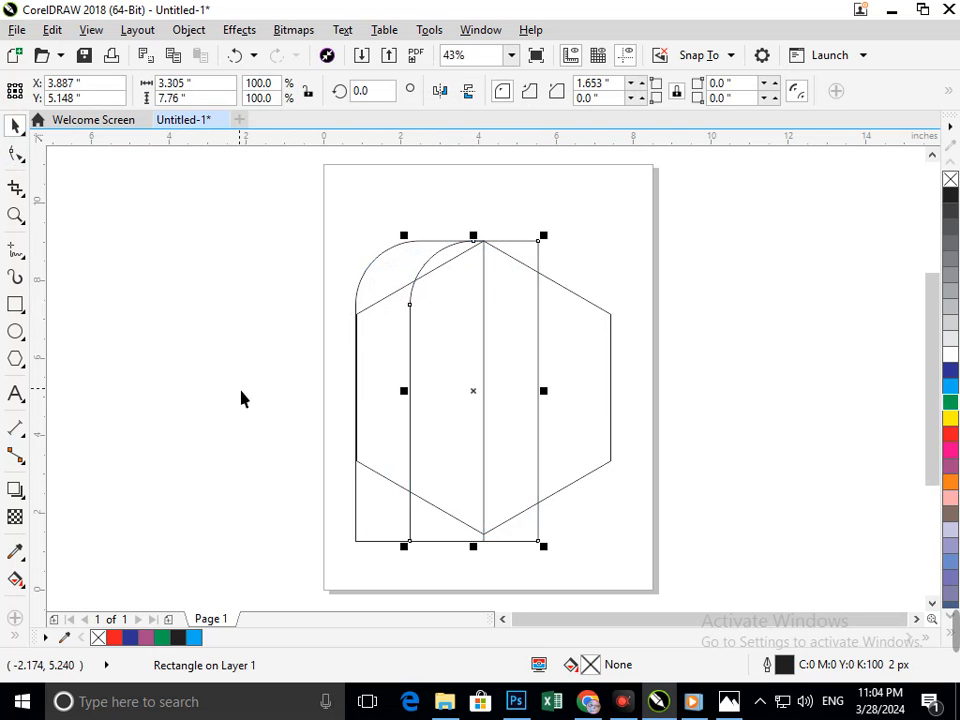
Step: Smart Fill the hexagon's left strip between the two rectangles' left edges with blue-grey (C40 M20 Y0 K40)
click(250, 410)
click(15, 635)
click(46, 624)
click(399, 407)
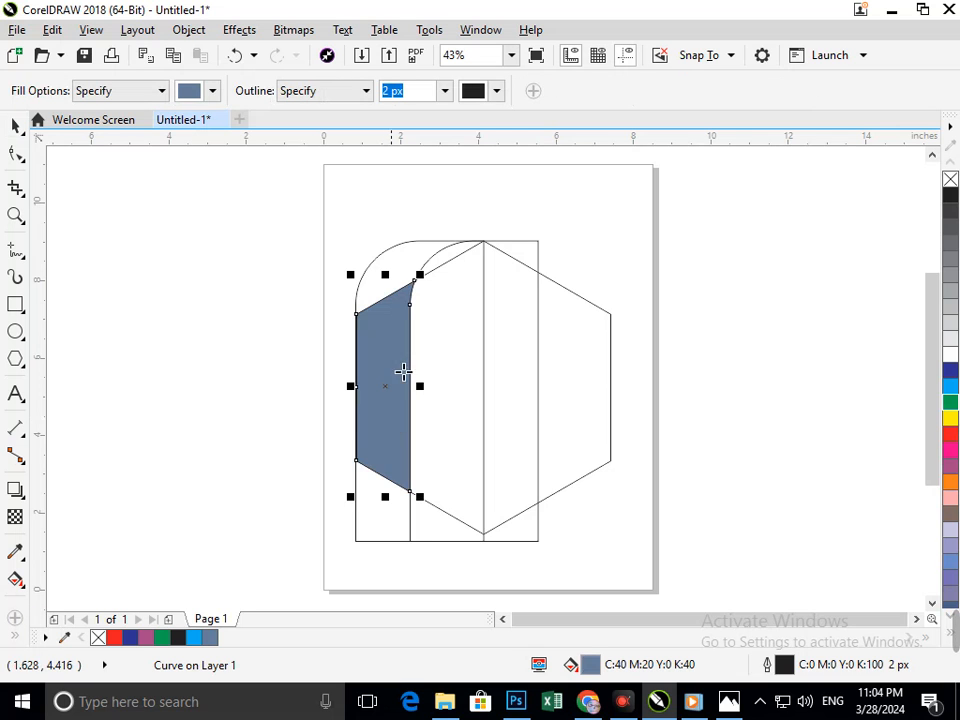
Step: Try to Smart Fill the curved area above the hexagon's upper-left edge with the same blue-grey
click(405, 283)
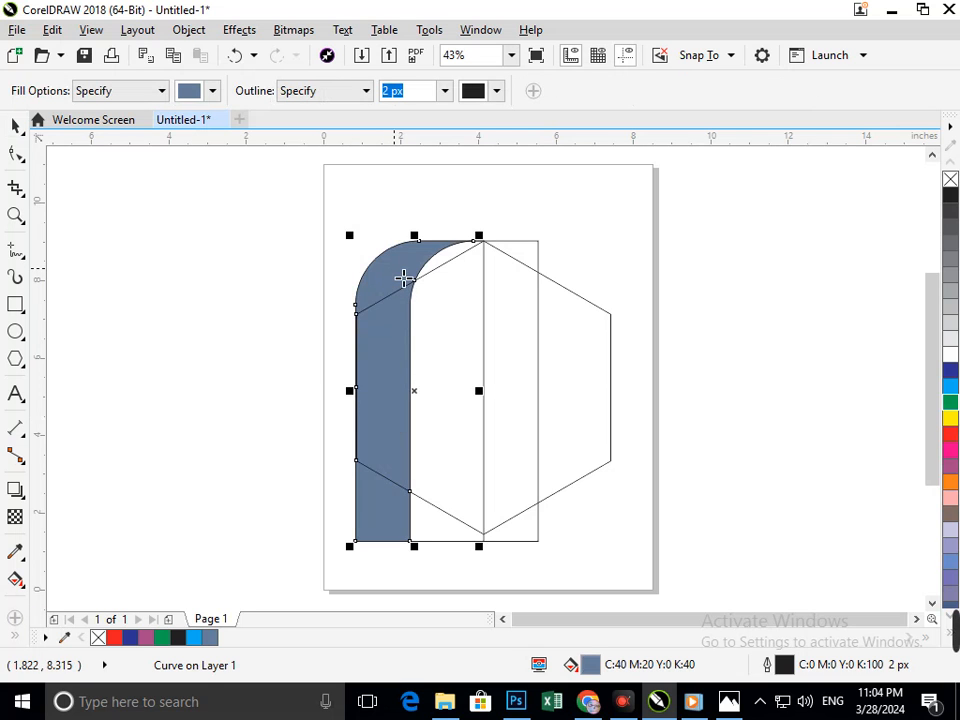
key(ctrl+z)
click(376, 300)
key(ctrl+z)
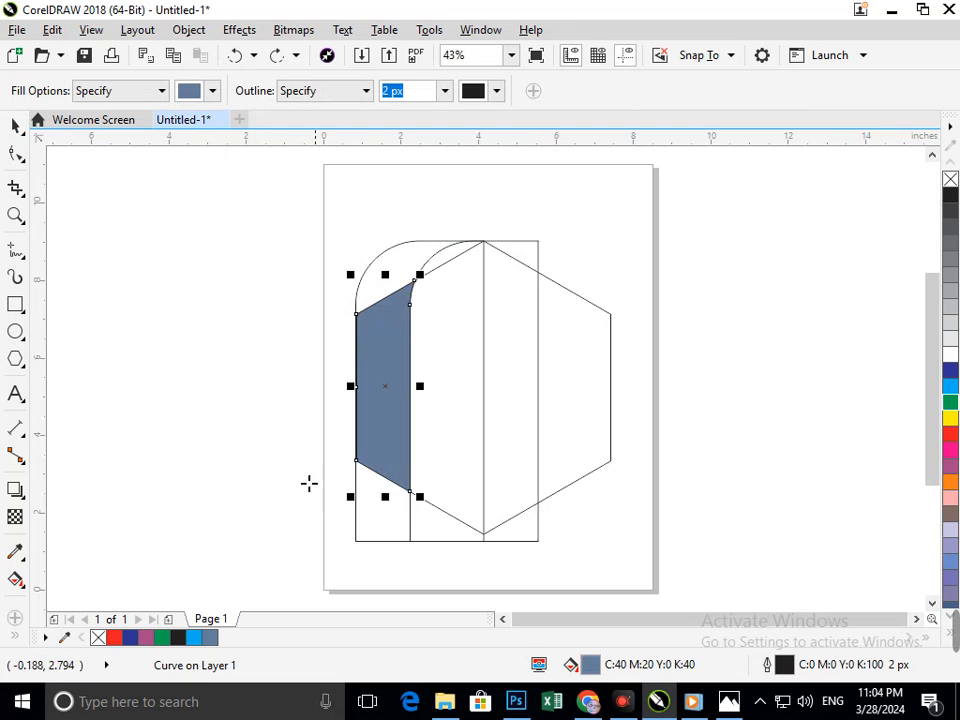
Step: Try to remove the rectangle segments outside the hexagon with Virtual Segment Delete, and undo the deletions
click(25, 197)
click(72, 226)
drag(375, 506, 398, 600)
drag(406, 522, 438, 561)
drag(516, 533, 546, 561)
drag(529, 254, 557, 230)
click(450, 263)
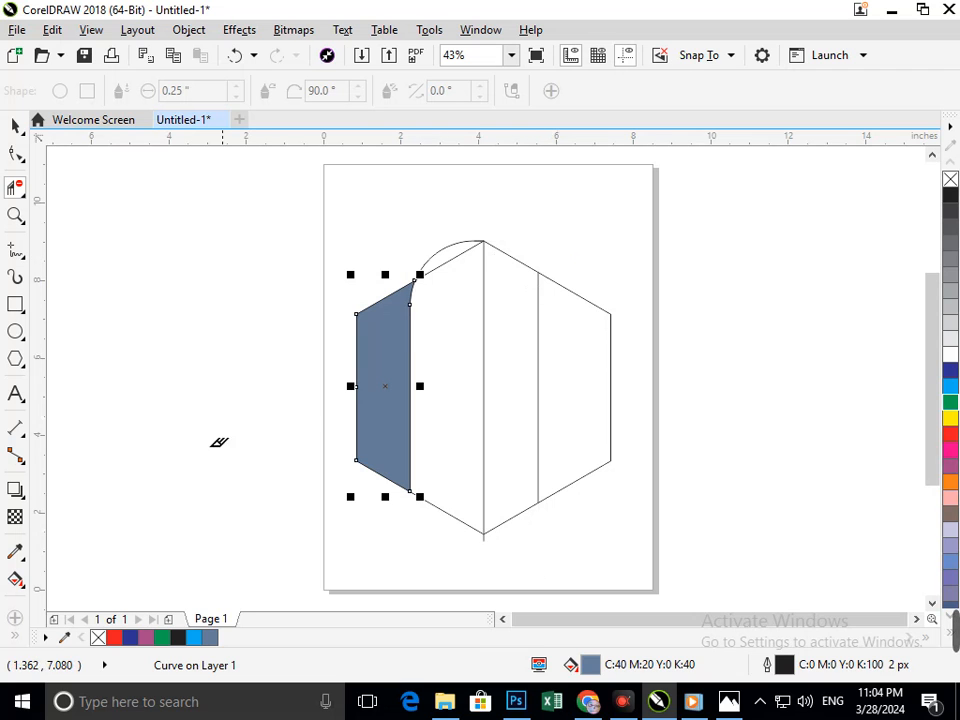
key(ctrl+z)
key(ctrl+z)
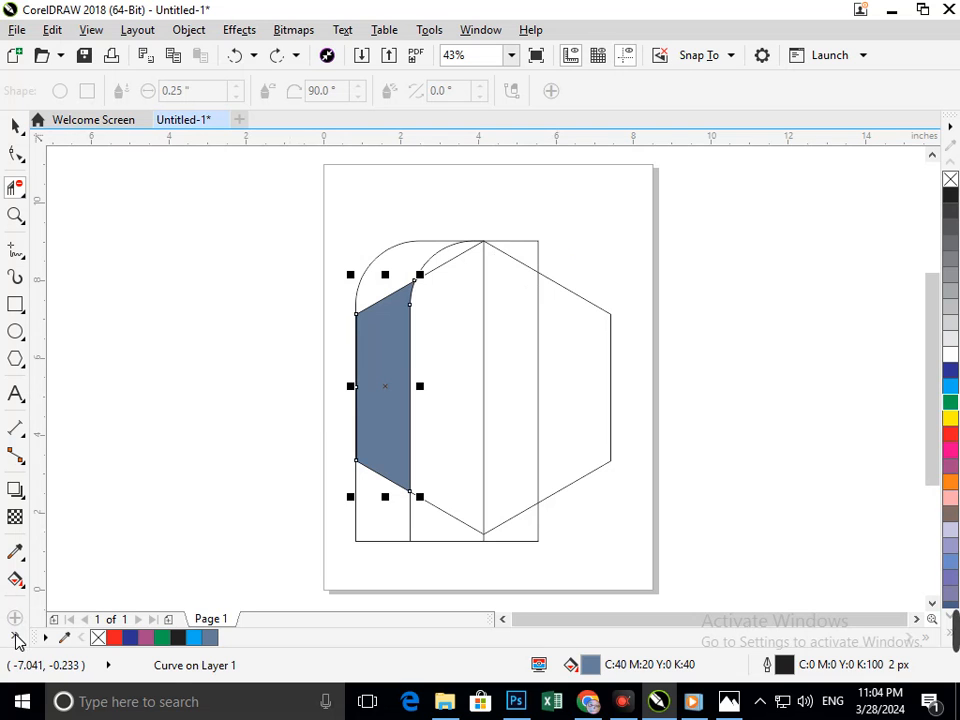
Step: Smart Fill the curved band between the two rectangles above the hexagon with blue-grey (C40 M20 Y0 K40)
click(15, 640)
click(396, 287)
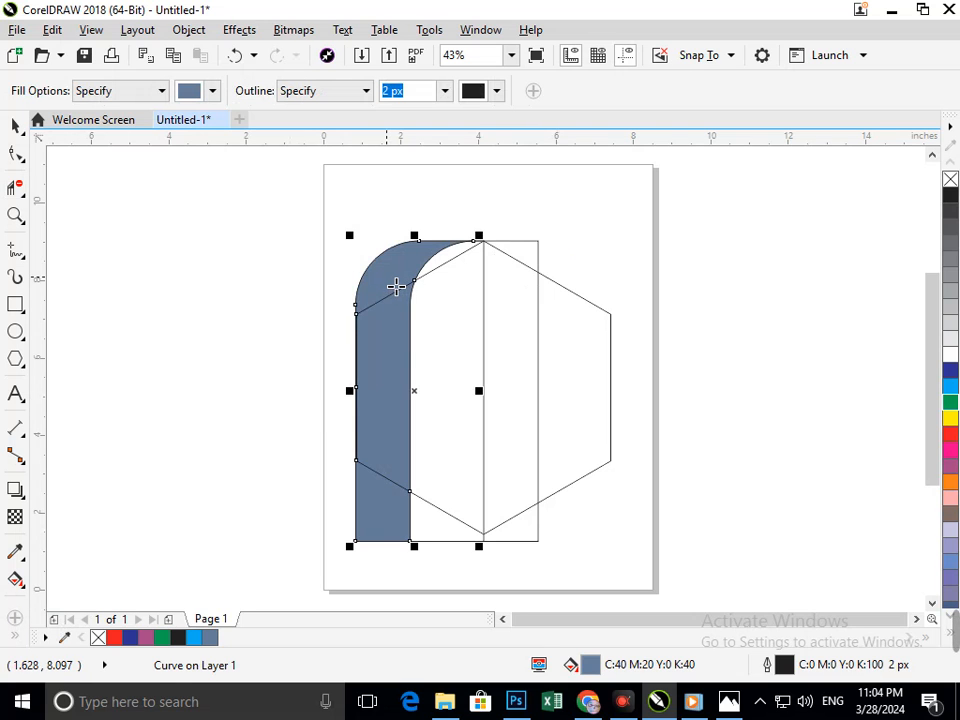
Step: Try to remove the bottom edge of the filled strip with Virtual Segment Delete, and undo it
click(15, 187)
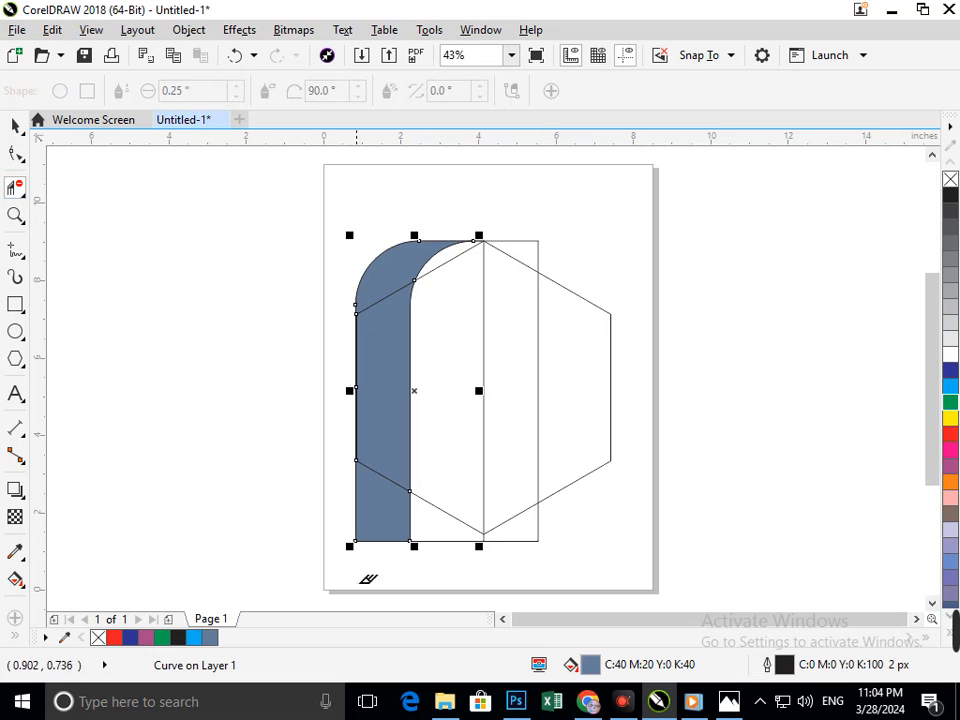
drag(360, 531, 402, 555)
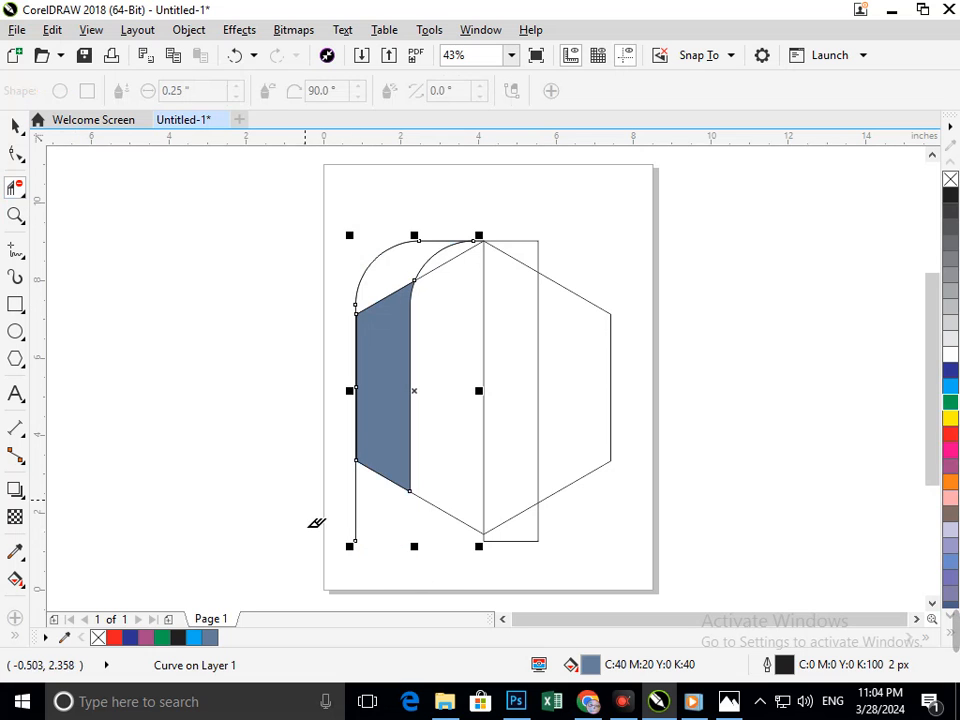
key(ctrl+z)
Step: Move the filled strip's left-edge nodes onto the hexagon's left side with the Shape tool
click(15, 125)
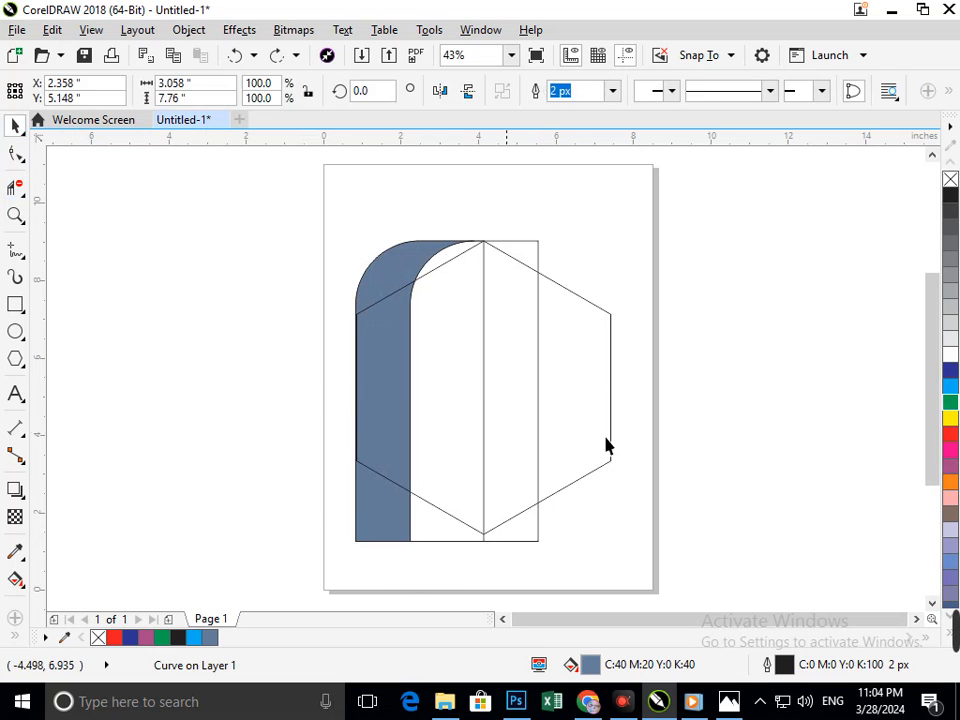
click(329, 386)
scroll(350, 383, up, 8)
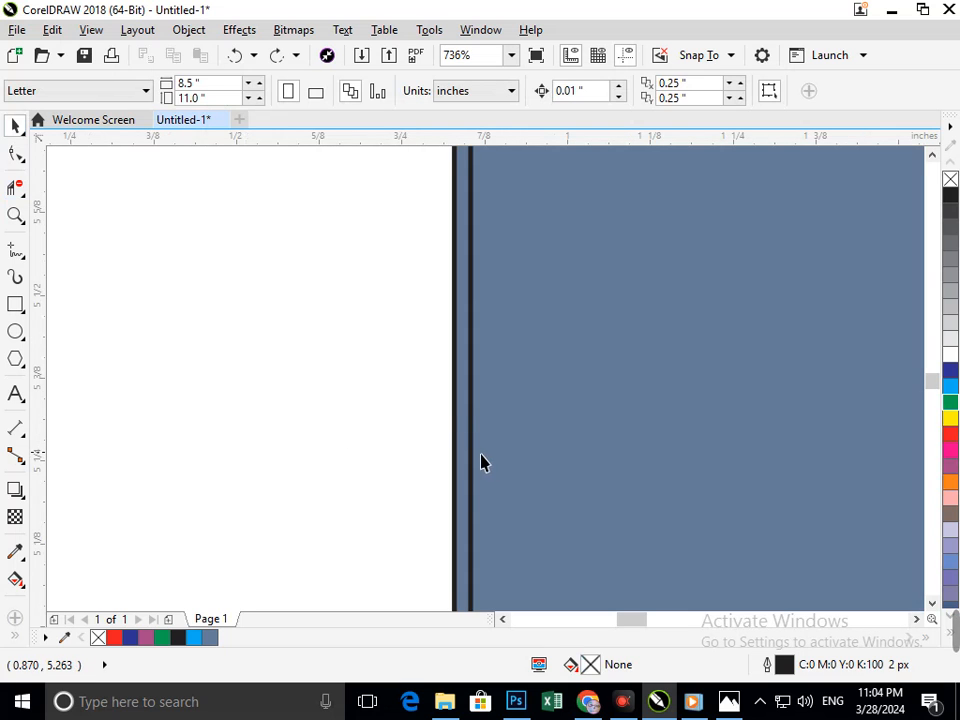
click(452, 458)
drag(455, 460, 470, 468)
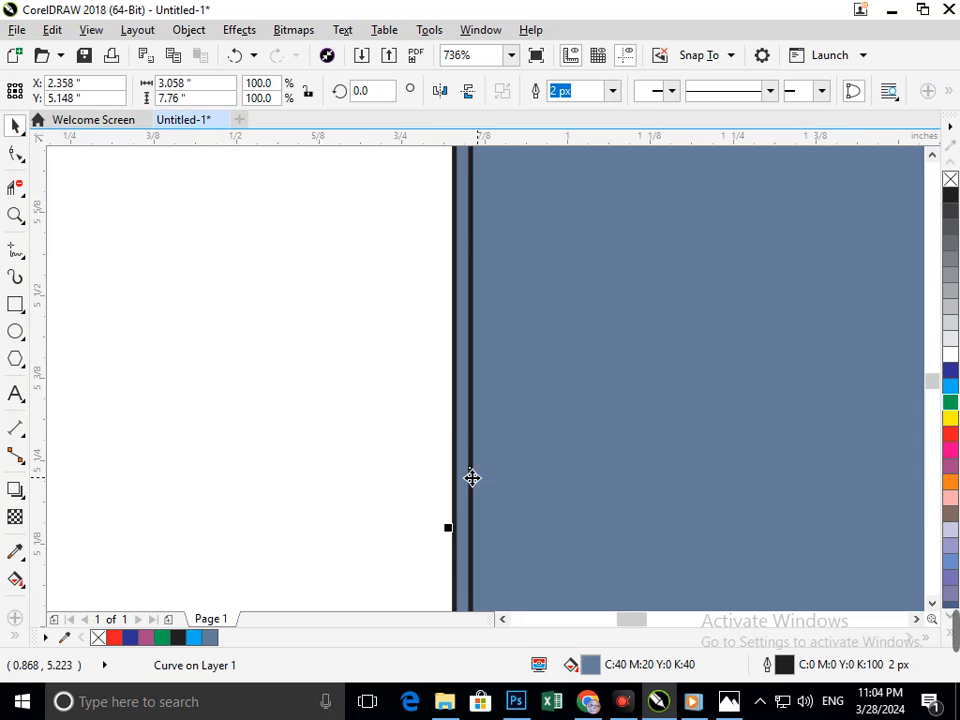
scroll(480, 488, down, 8)
scroll(319, 403, up, 6)
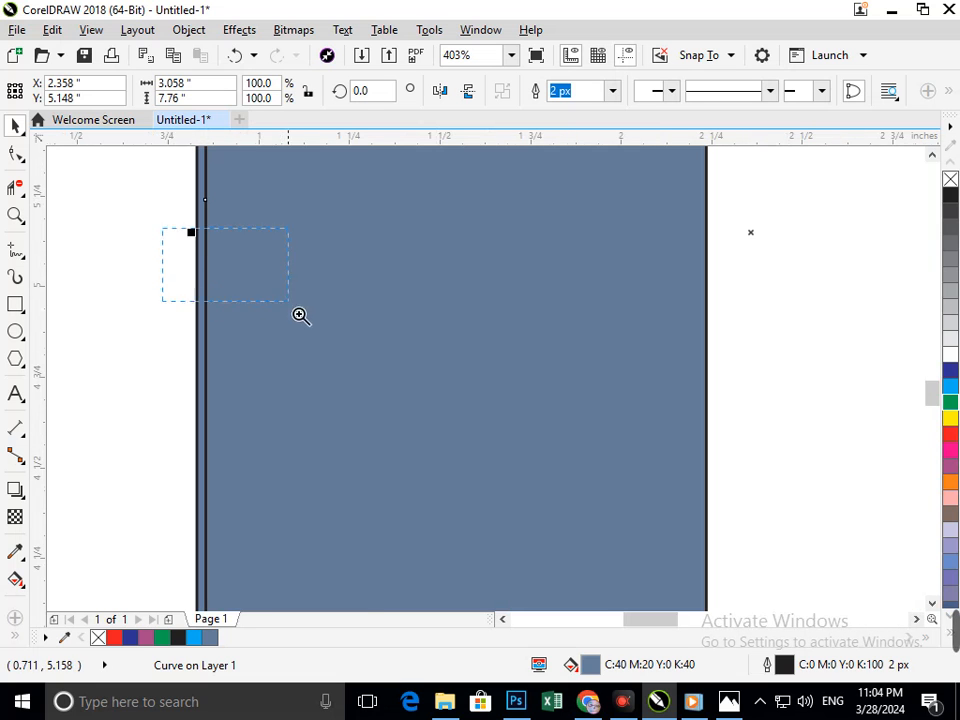
drag(299, 312, 294, 306)
click(14, 155)
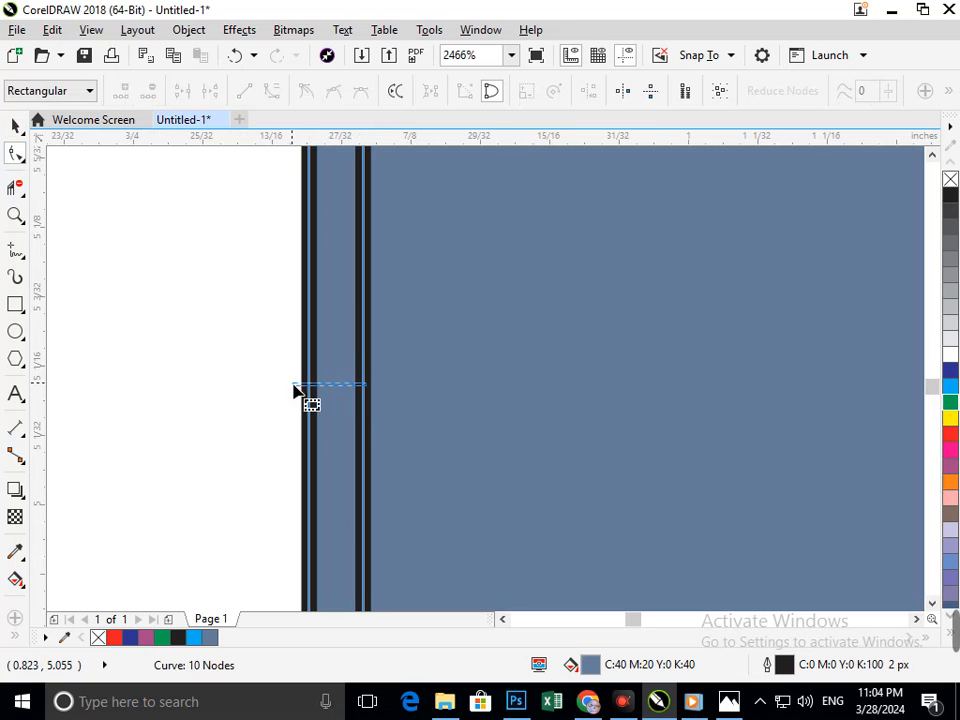
drag(332, 407, 302, 402)
key(ctrl+z)
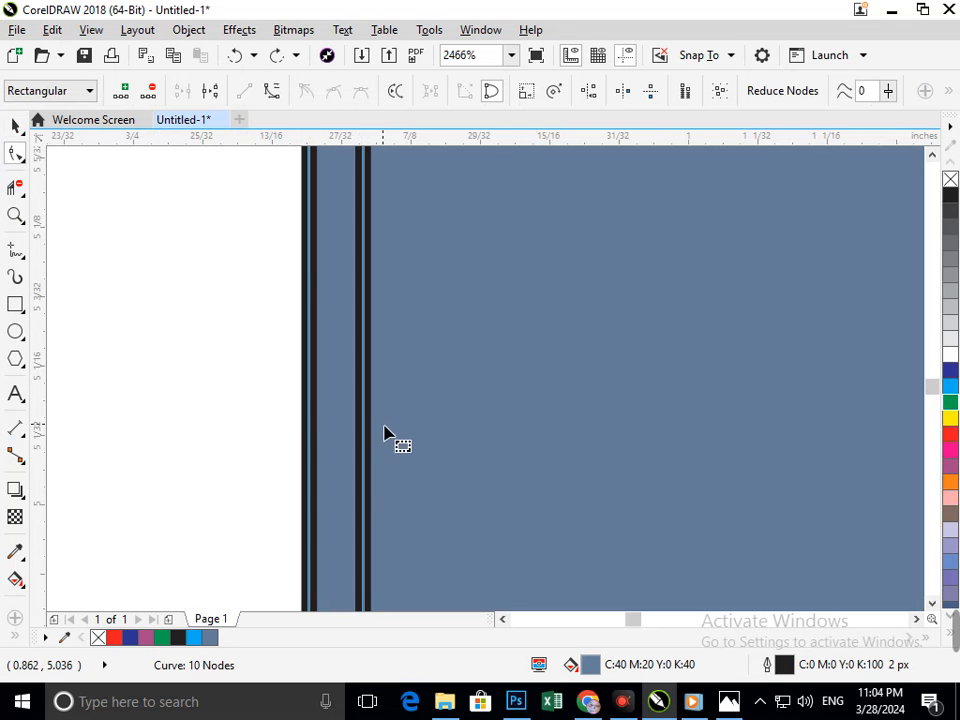
mouse_move(365, 423)
mouse_down()
mouse_move(309, 413)
mouse_move(347, 437)
mouse_move(369, 433)
mouse_move(349, 439)
mouse_move(364, 443)
mouse_move(313, 443)
mouse_up()
click(309, 437)
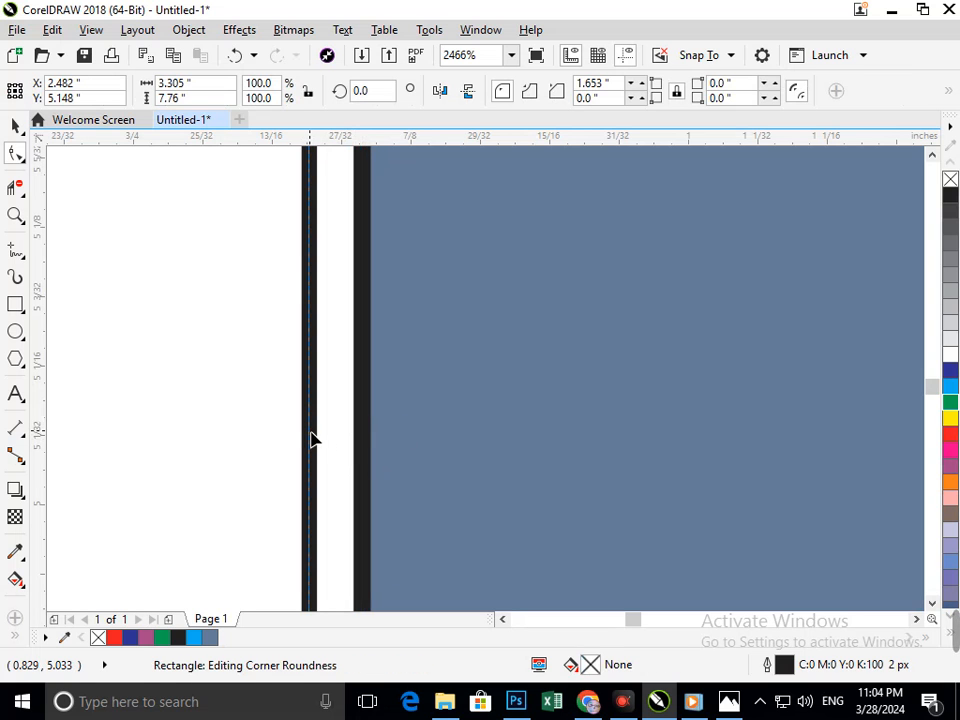
Step: Delete the leftover rectangle outline just outside the hexagon's left side with Virtual Segment Delete
click(370, 443)
scroll(413, 460, down, 5)
drag(176, 390, 238, 448)
click(14, 191)
drag(438, 431, 364, 463)
key(F3)
key(F3)
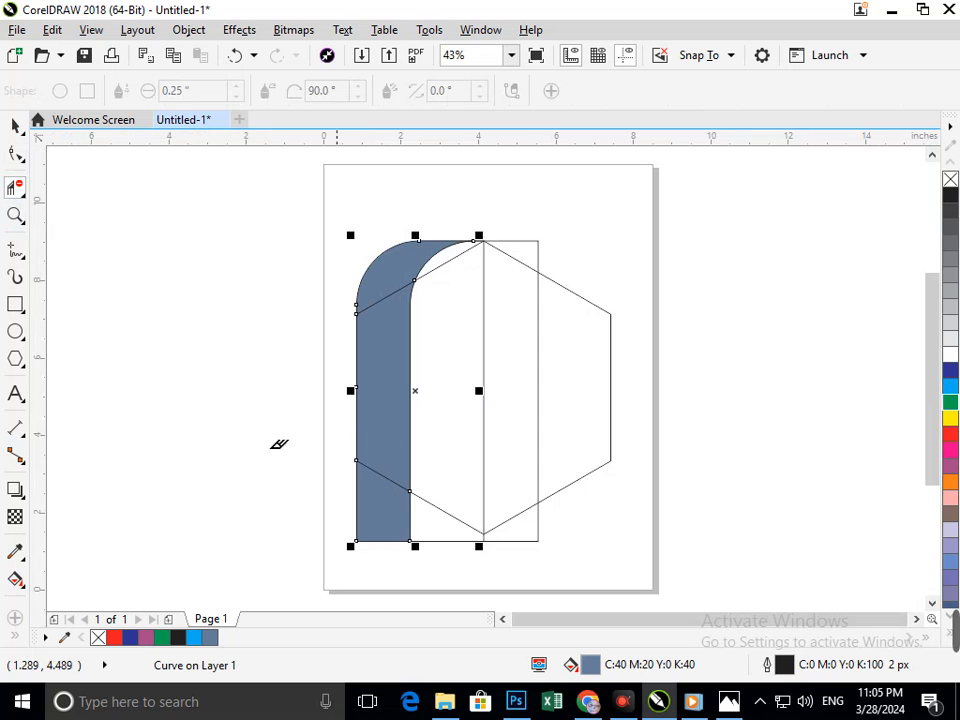
Step: Try to delete the hexagon's upper-left edge segment beside the filled band, and undo it
click(14, 126)
click(728, 250)
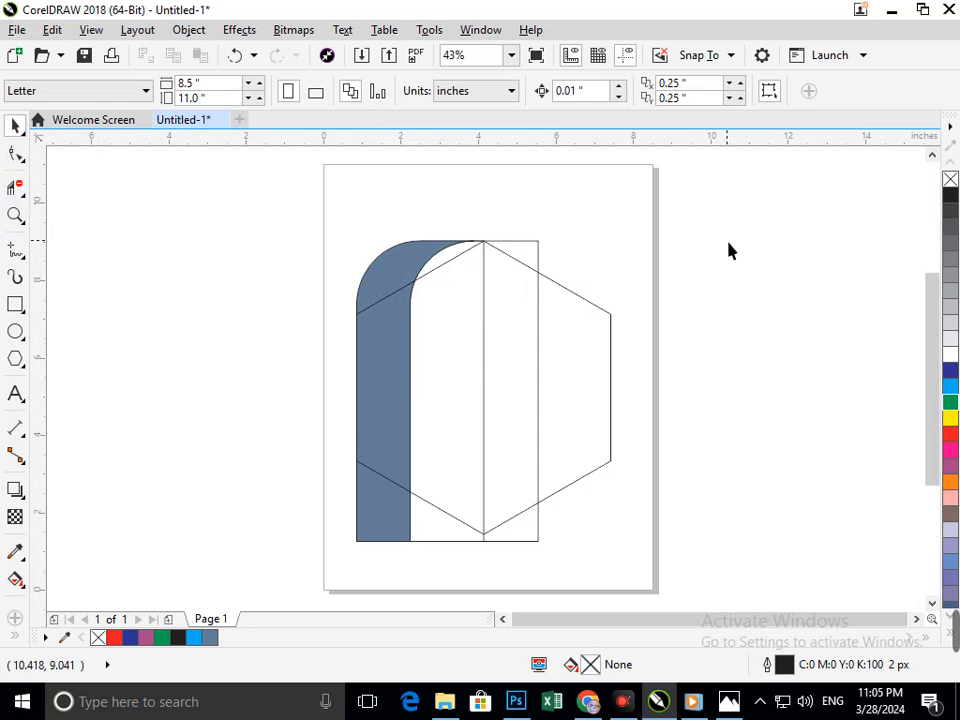
drag(561, 307, 612, 342)
click(15, 187)
key(F3)
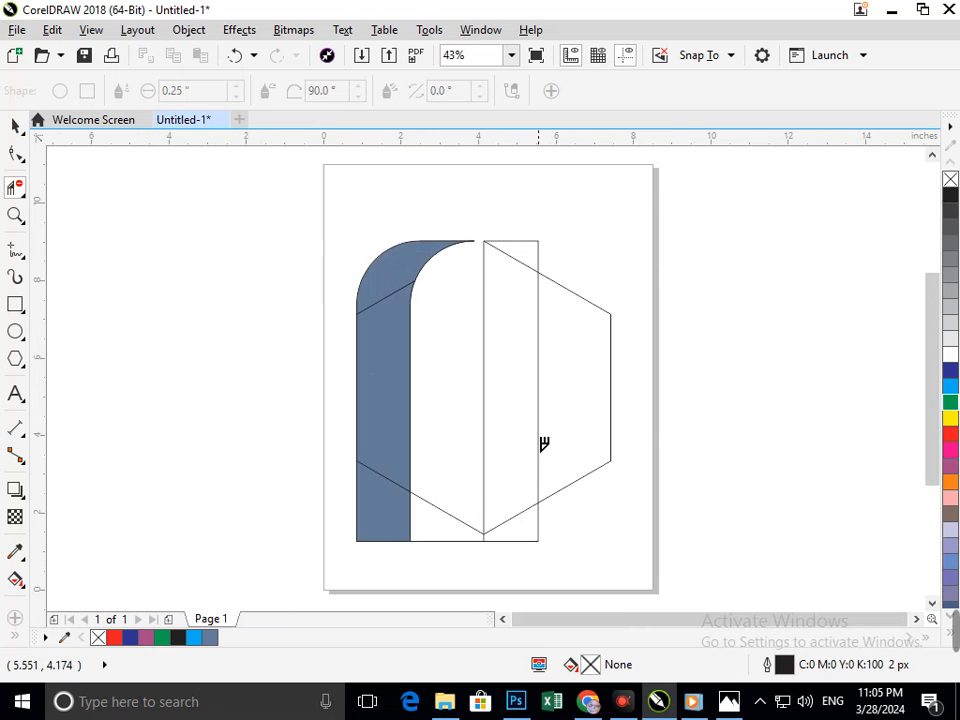
key(ctrl+z)
Step: Delete the rectangles' vertical lines inside the hexagon and their surplus segments below its lower-right edge
drag(496, 269, 496, 269)
click(546, 351)
key(F3)
click(483, 398)
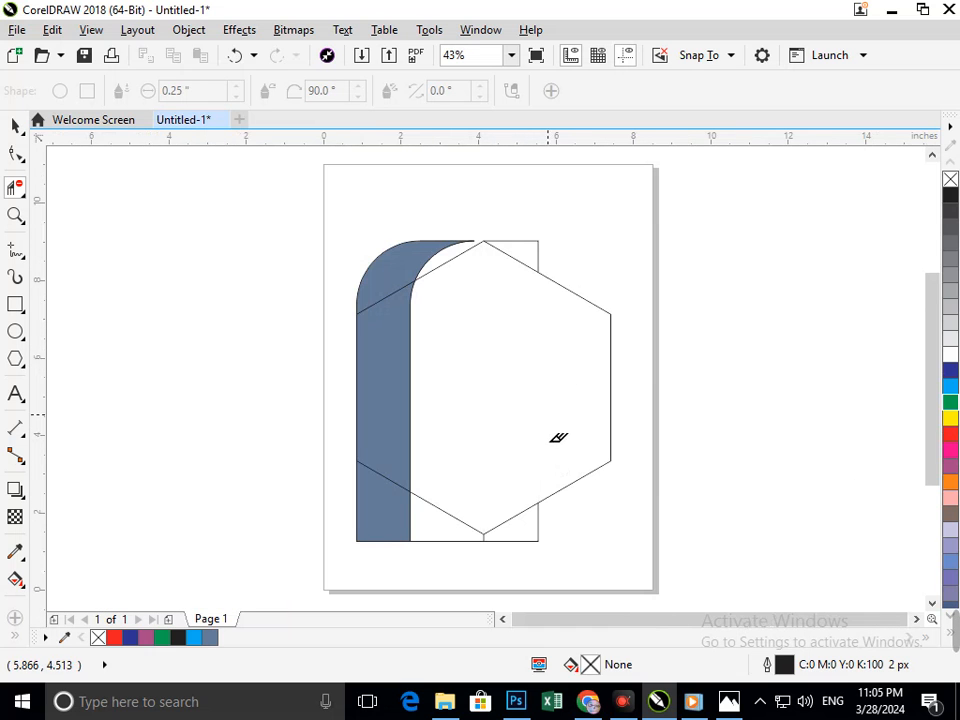
click(524, 542)
Step: Delete the filled strip's bottom and left outline segments below the hexagon's lower-left edge
click(424, 542)
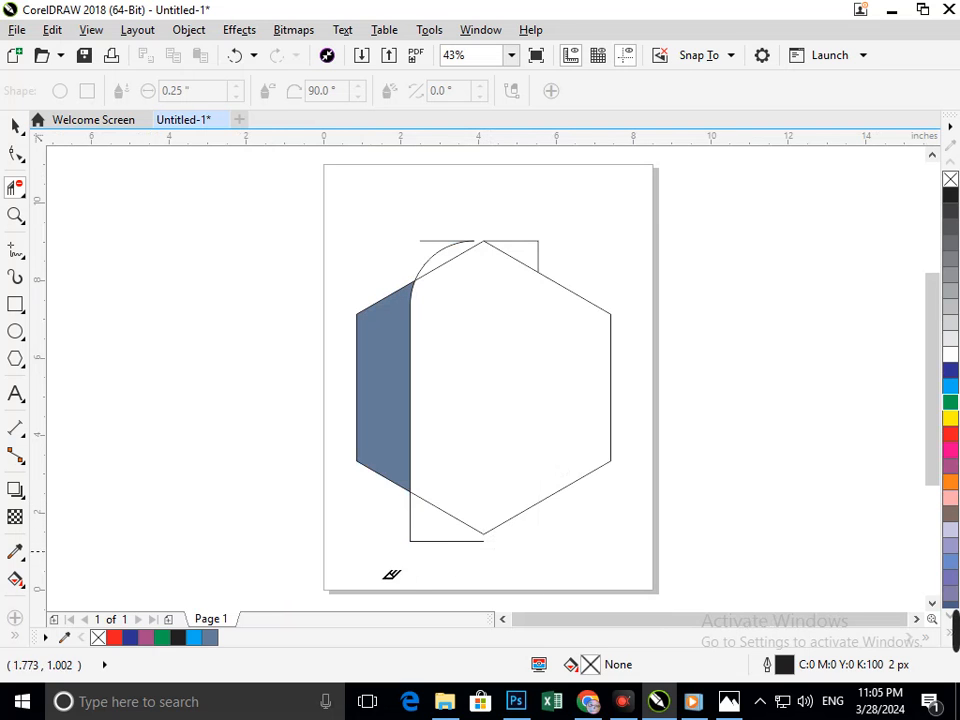
click(363, 418)
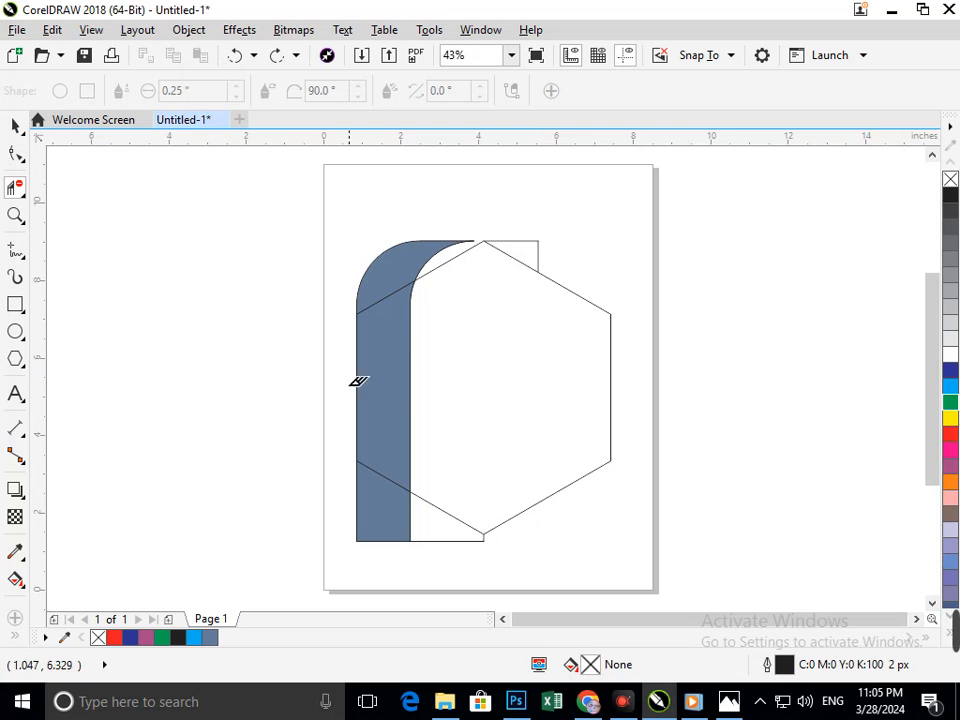
click(382, 542)
click(357, 520)
key(F2)
drag(321, 331, 413, 411)
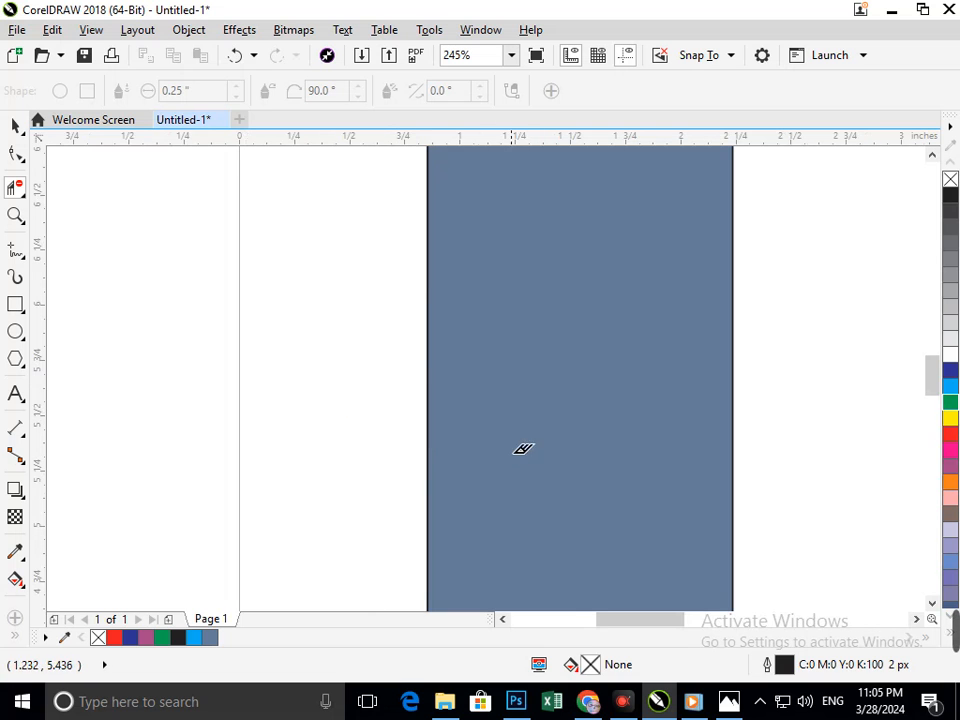
right_click(468, 376)
Step: Smart Fill the emptied curved band above the hexagon's upper-left edge with the same blue-grey
key(F2)
drag(337, 186, 503, 337)
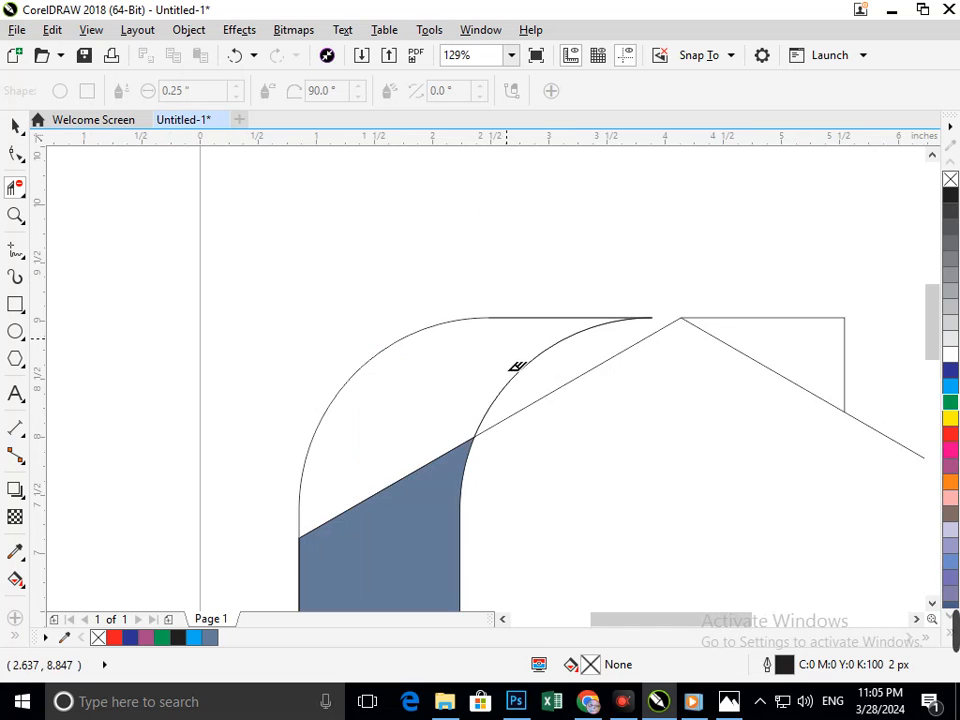
click(19, 637)
click(47, 622)
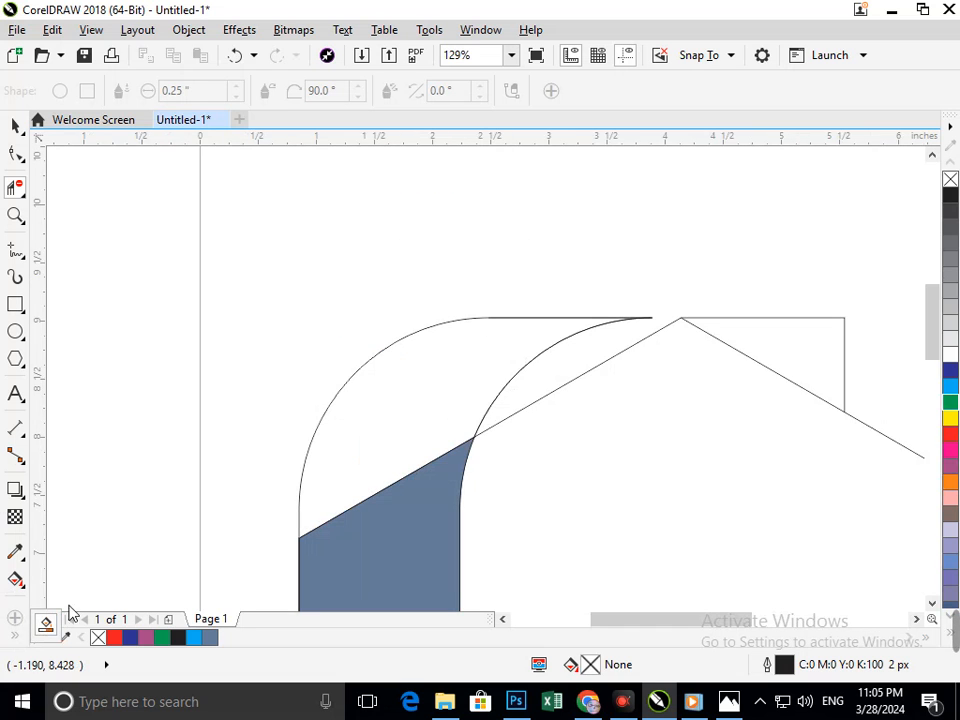
click(376, 445)
key(shift+F4)
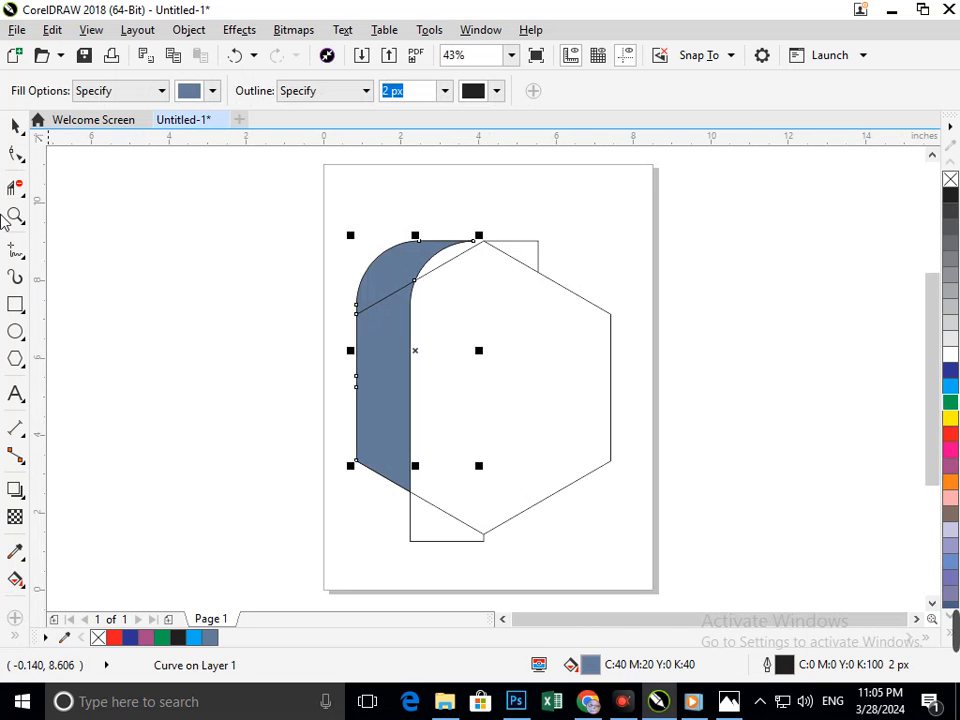
Step: Weld the hexagon's blue-grey left strip and the curved band above it into one shape
click(15, 125)
click(272, 396)
click(358, 424)
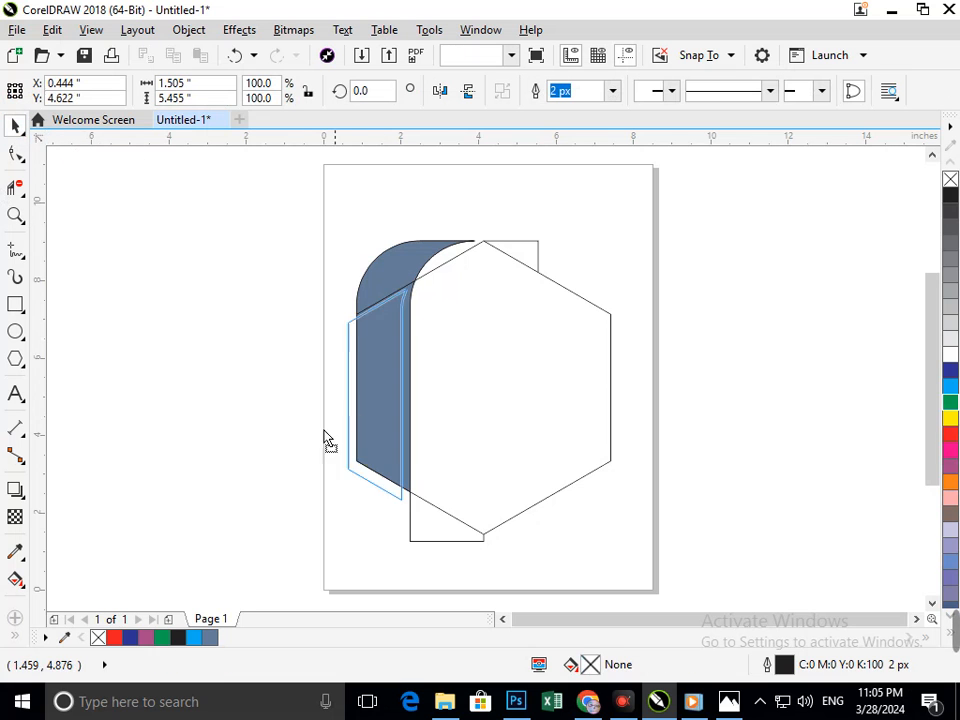
key(ctrl+z)
shift+click(418, 267)
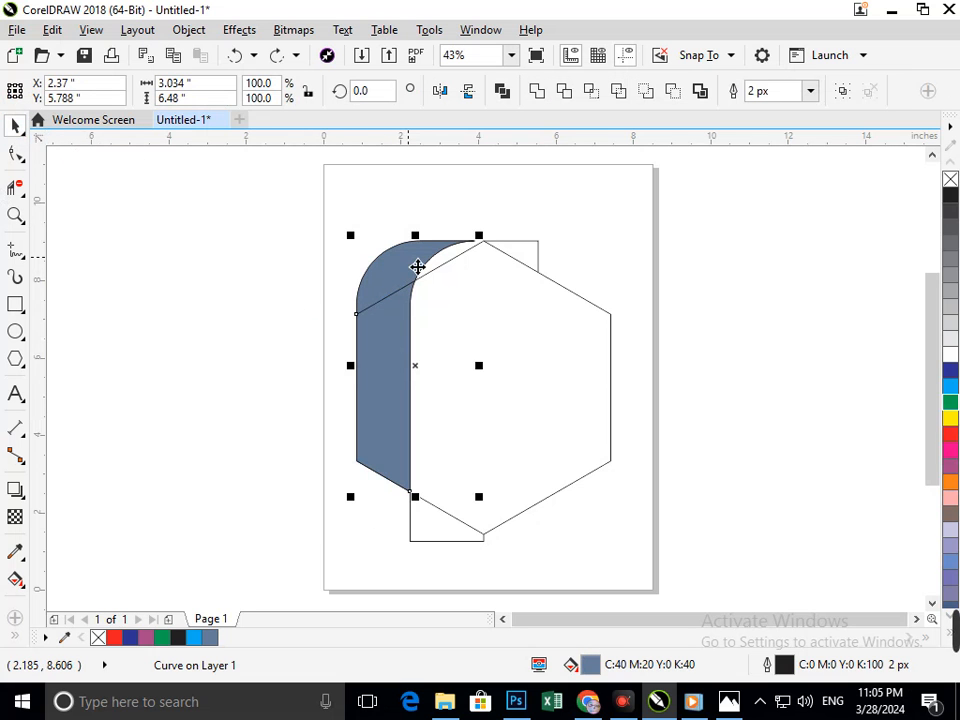
click(540, 99)
Step: Move the strip's rotation centre to the hexagon's centre and make a copy rotated 60°
click(396, 390)
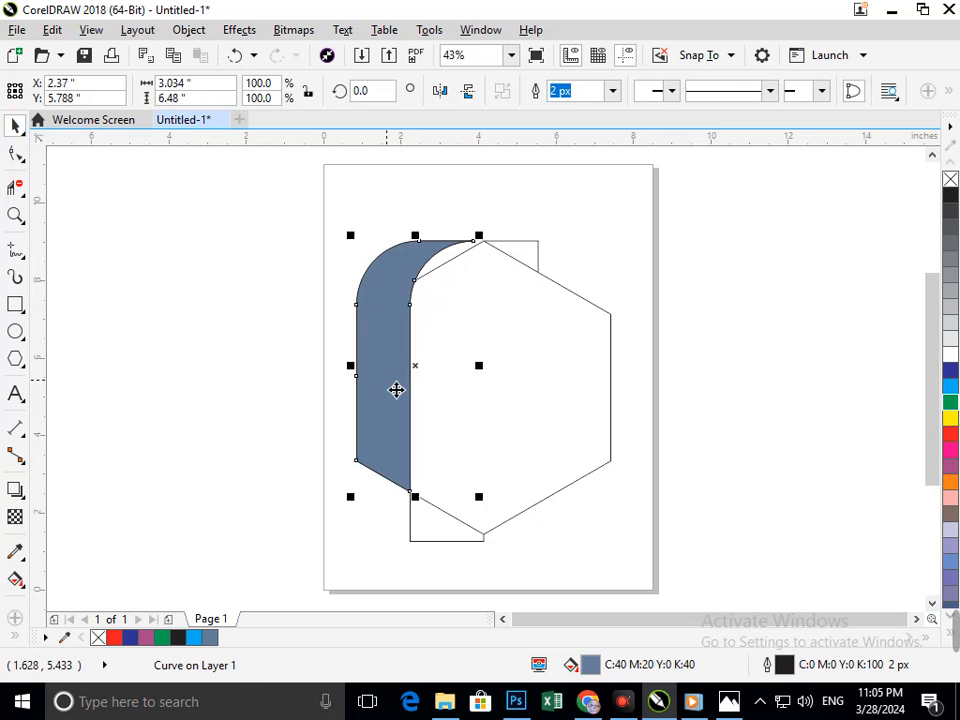
click(396, 390)
drag(447, 381, 475, 392)
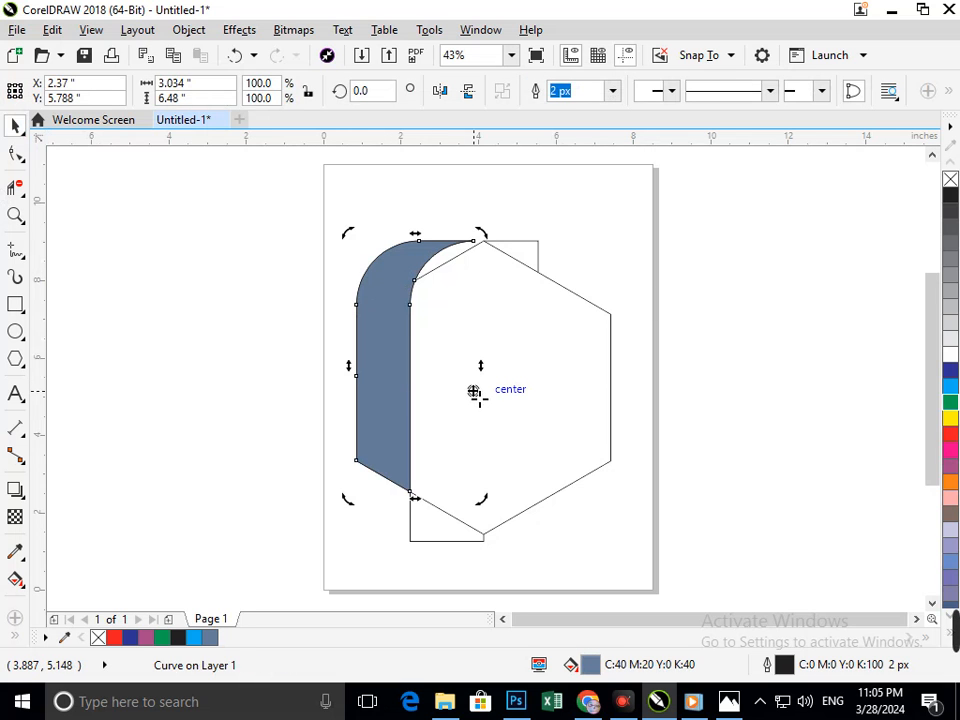
drag(484, 240, 358, 311)
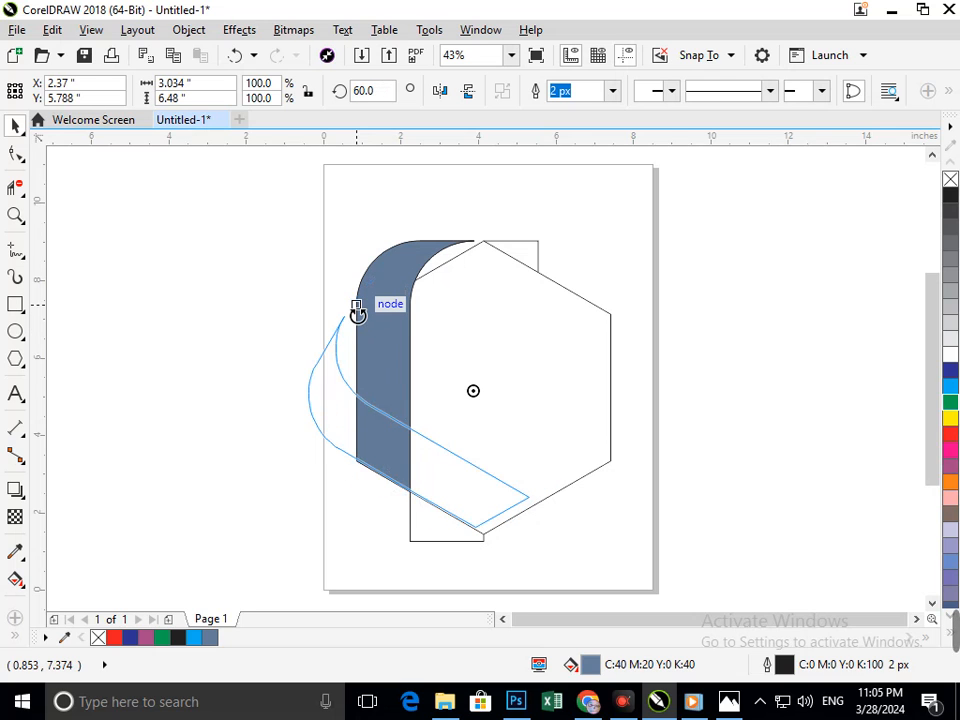
drag(350, 313, 351, 313)
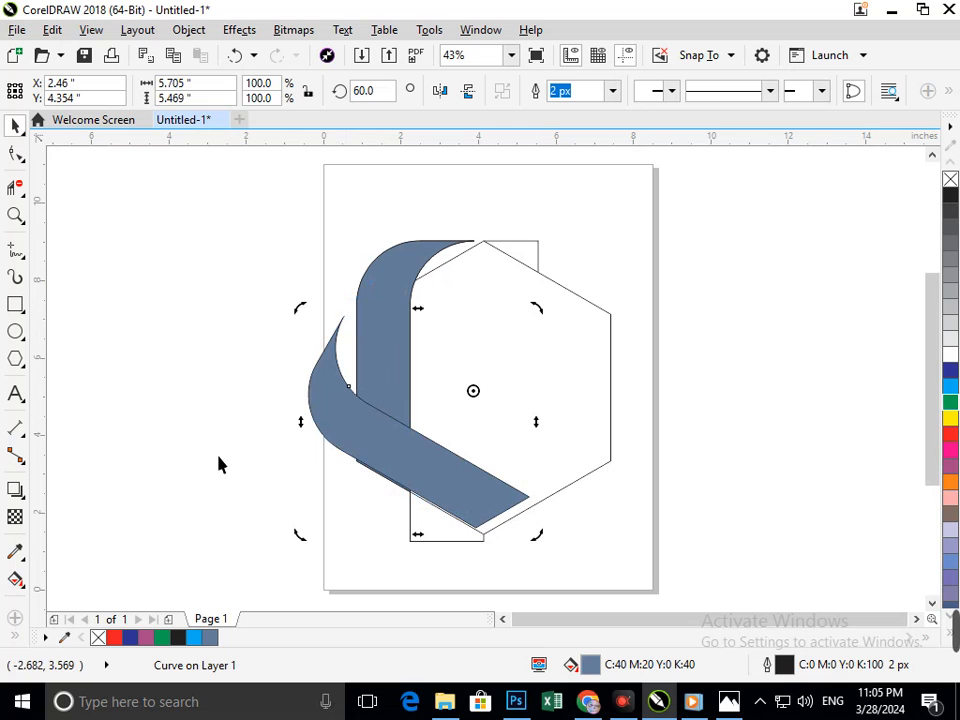
Step: Trim the original blue-grey strip with the rotated copy, and delete that copy
shift+click(378, 341)
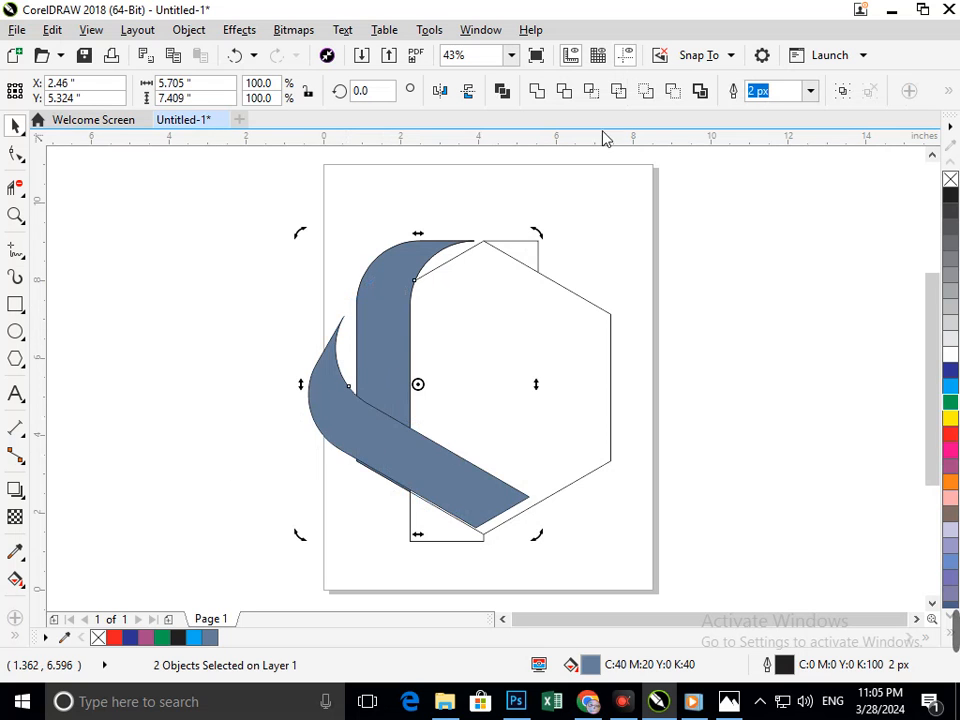
click(564, 94)
drag(320, 400, 167, 497)
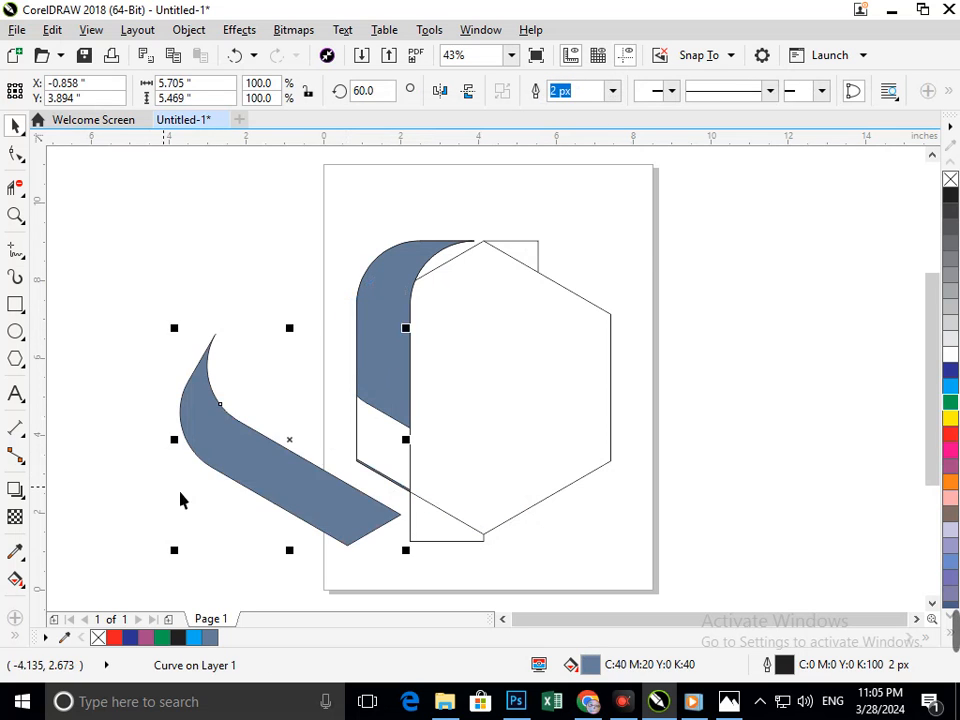
key(Delete)
Step: Break the trimmed strip apart and delete the thin sliver left along the hexagon's lower-left edge
scroll(348, 450, up, 4)
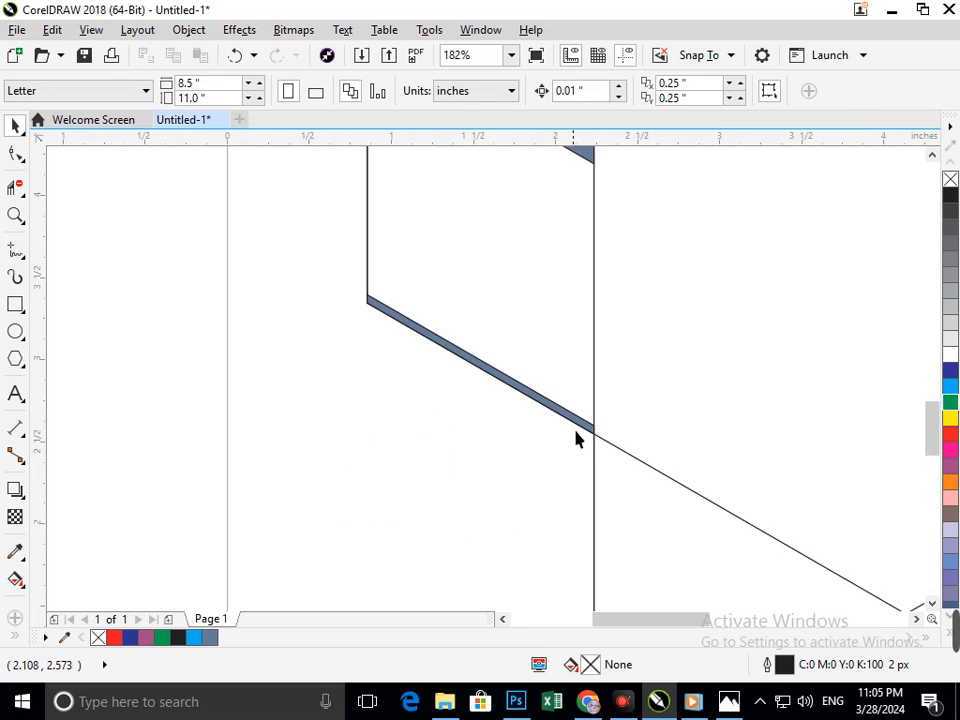
drag(584, 423, 511, 412)
key(ctrl+z)
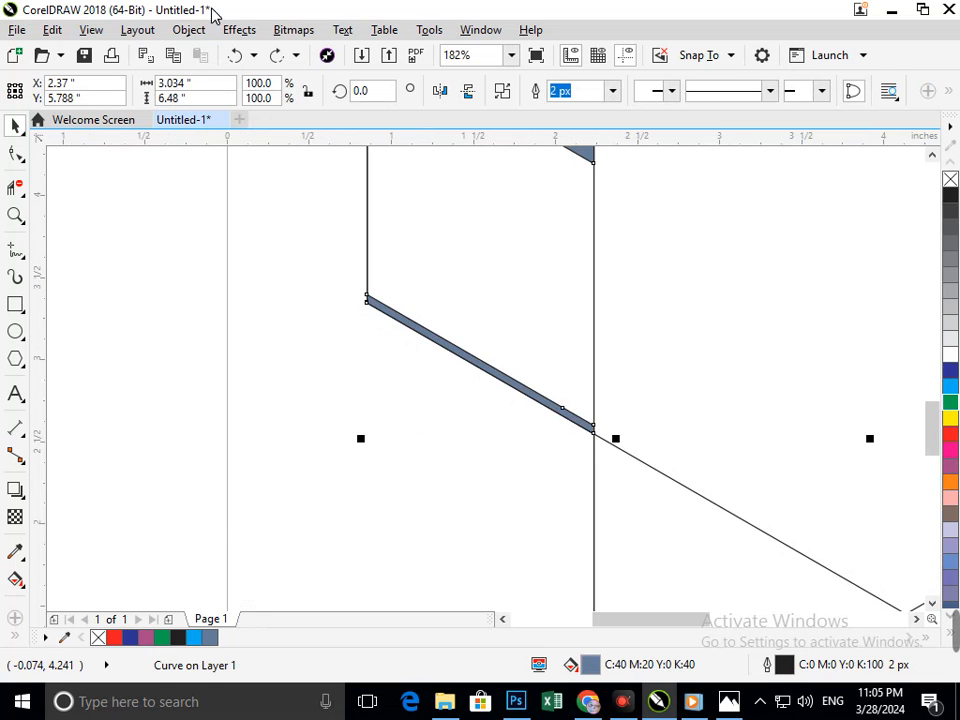
click(188, 30)
click(272, 354)
click(500, 385)
key(Delete)
drag(568, 470, 569, 471)
key(shift+F4)
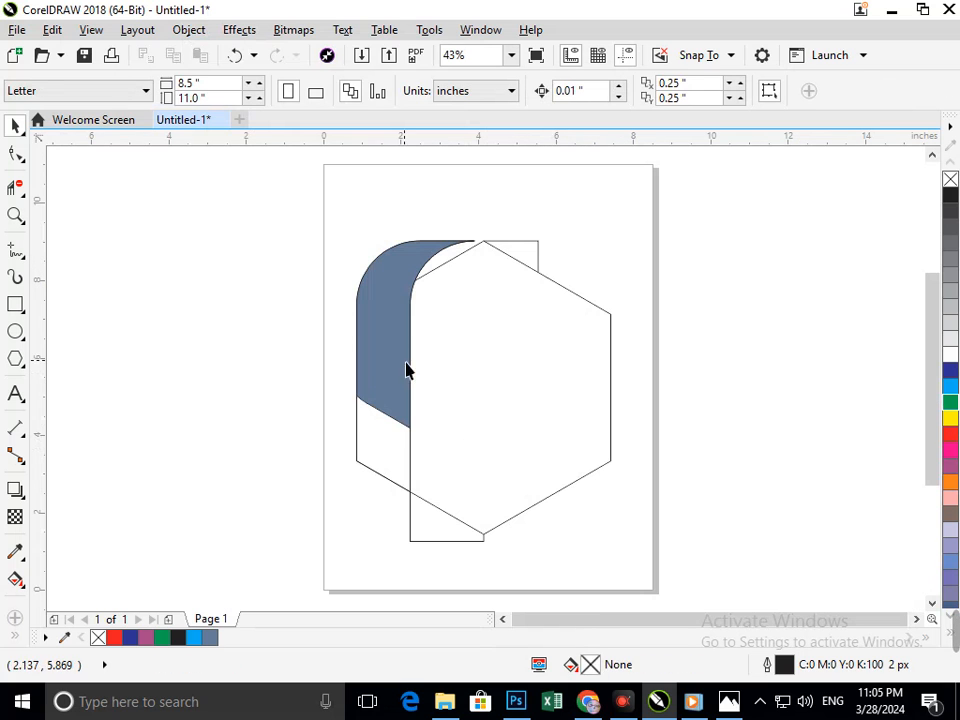
Step: Apply a linear fountain fill to the strip running from red at its lower end to dark blue at its top
click(402, 366)
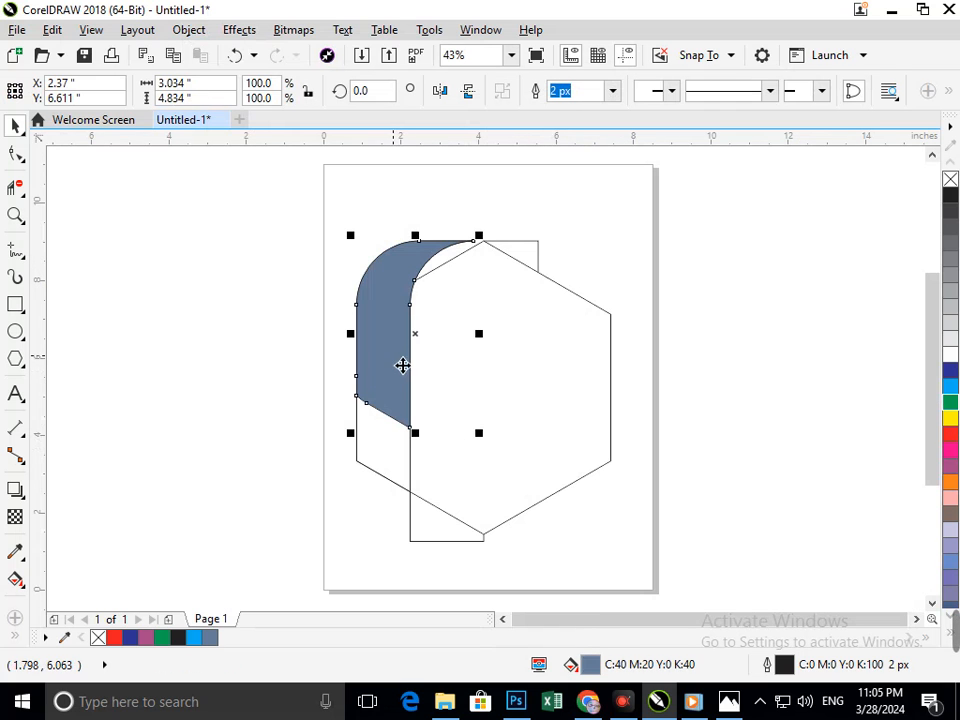
click(24, 586)
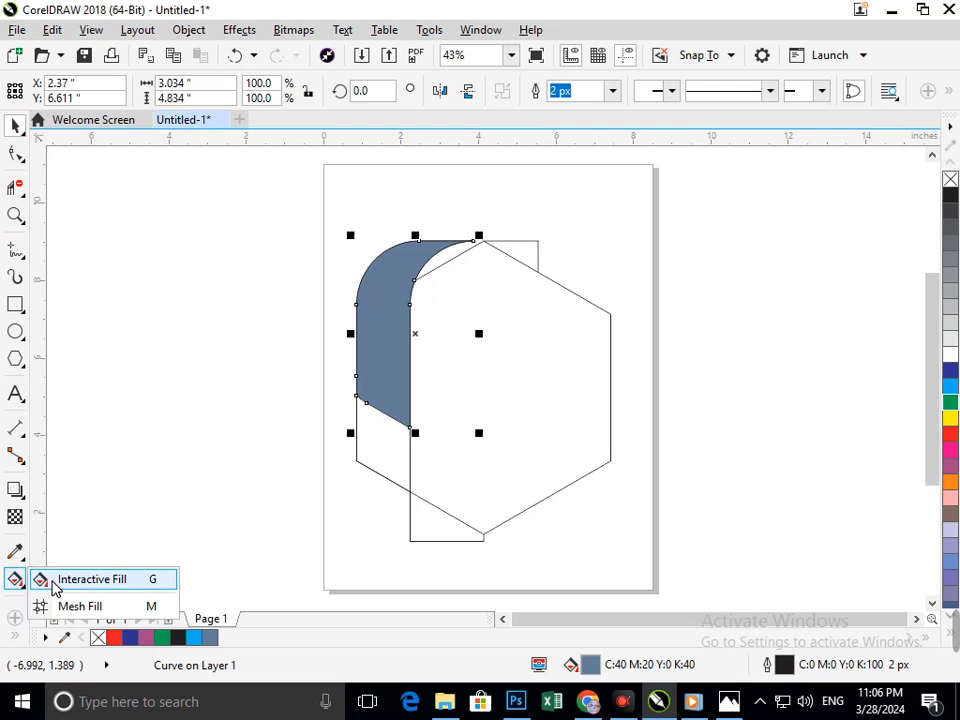
drag(381, 417, 398, 243)
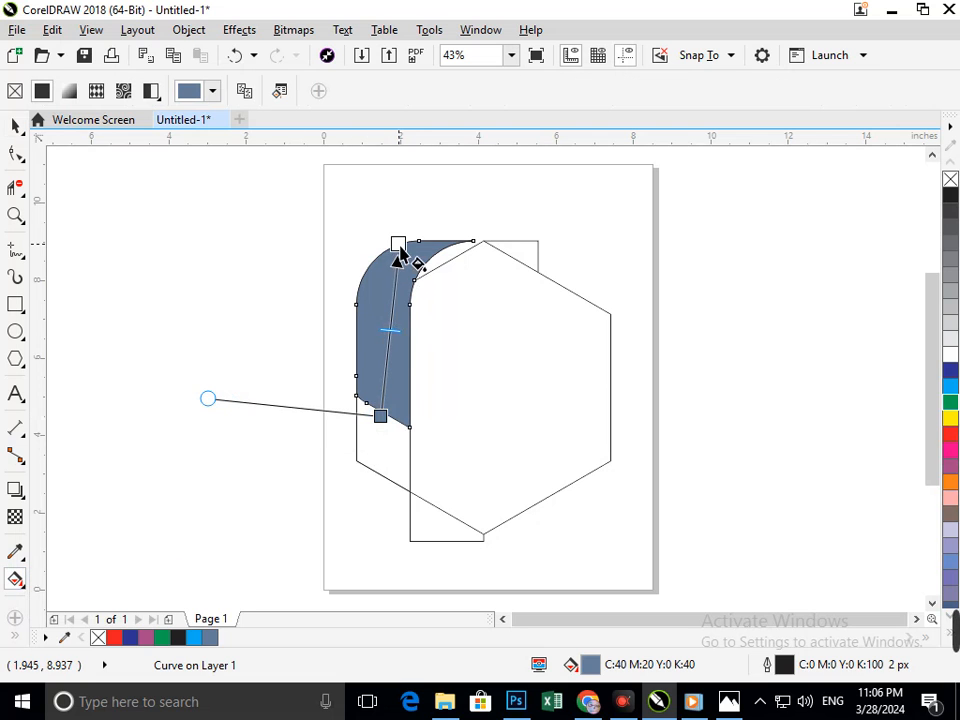
click(952, 371)
click(381, 417)
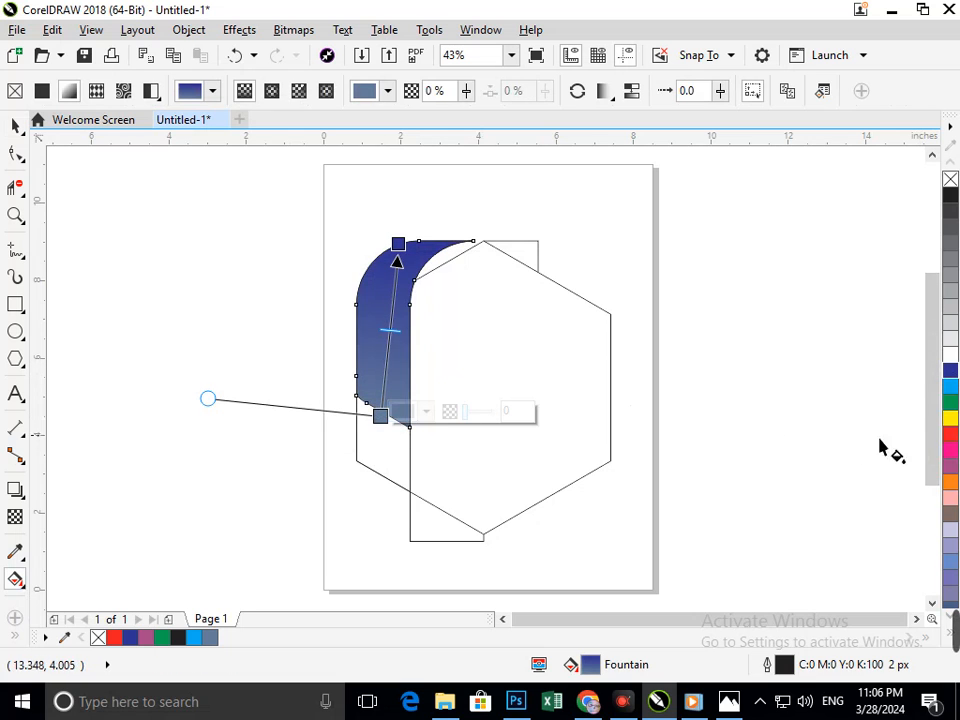
click(949, 435)
Step: Add a light blue stop at about 43% of the strip's gradient and extend its dark blue end slightly above the strip
double_click(388, 342)
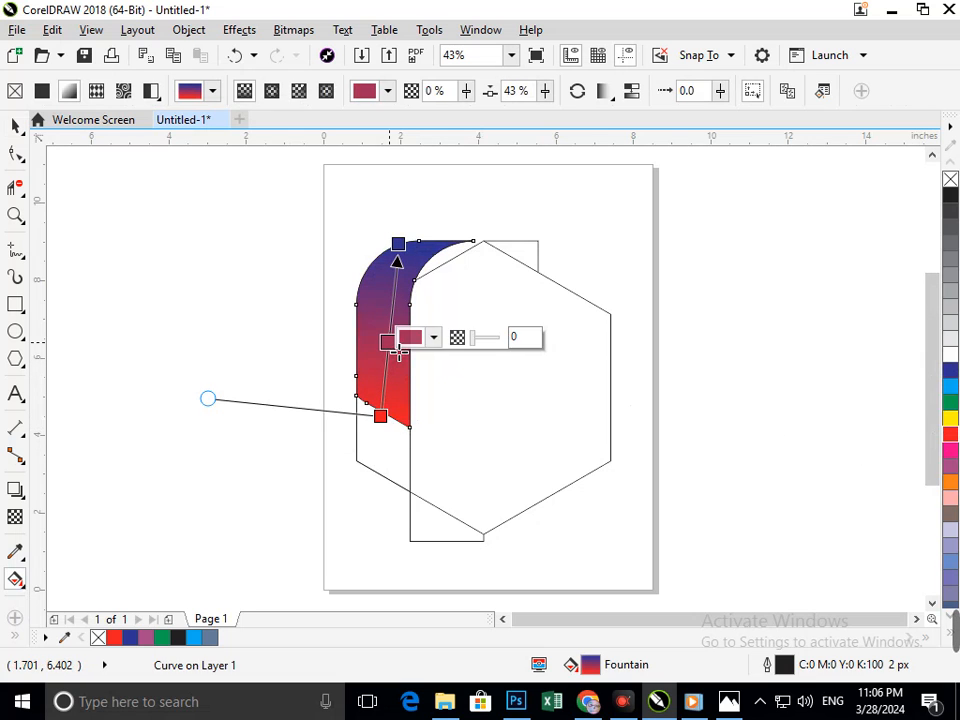
click(950, 386)
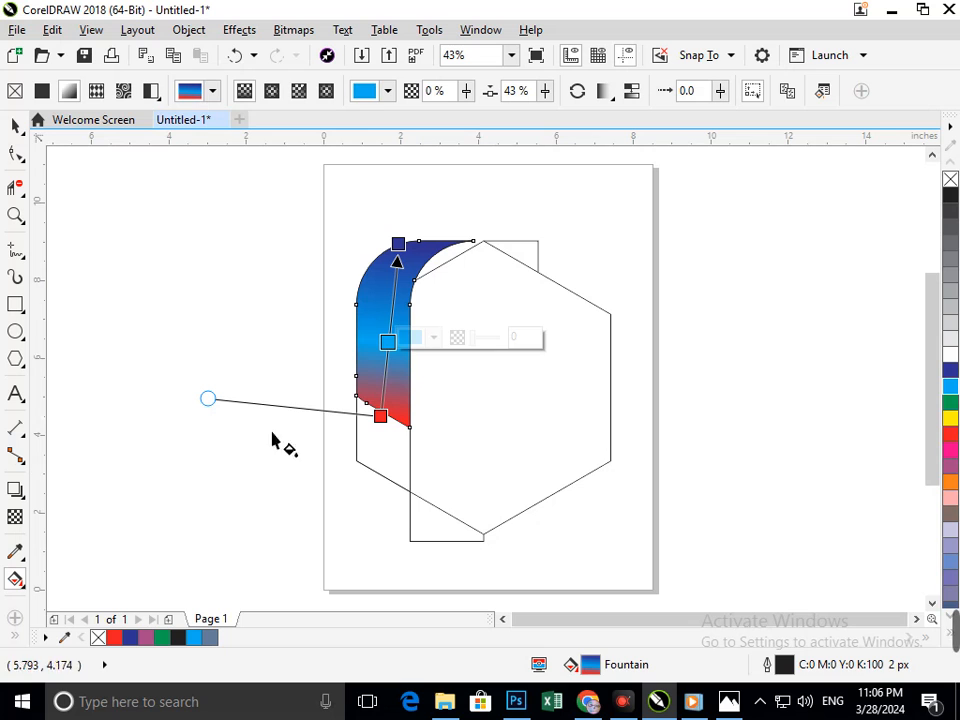
drag(398, 243, 412, 224)
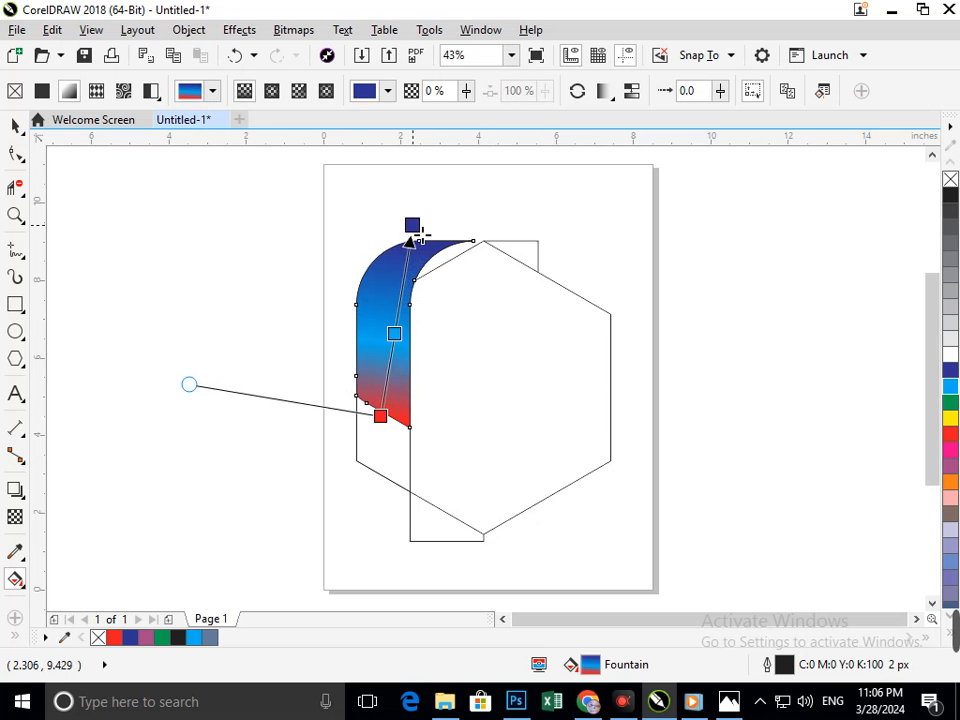
click(15, 125)
click(678, 299)
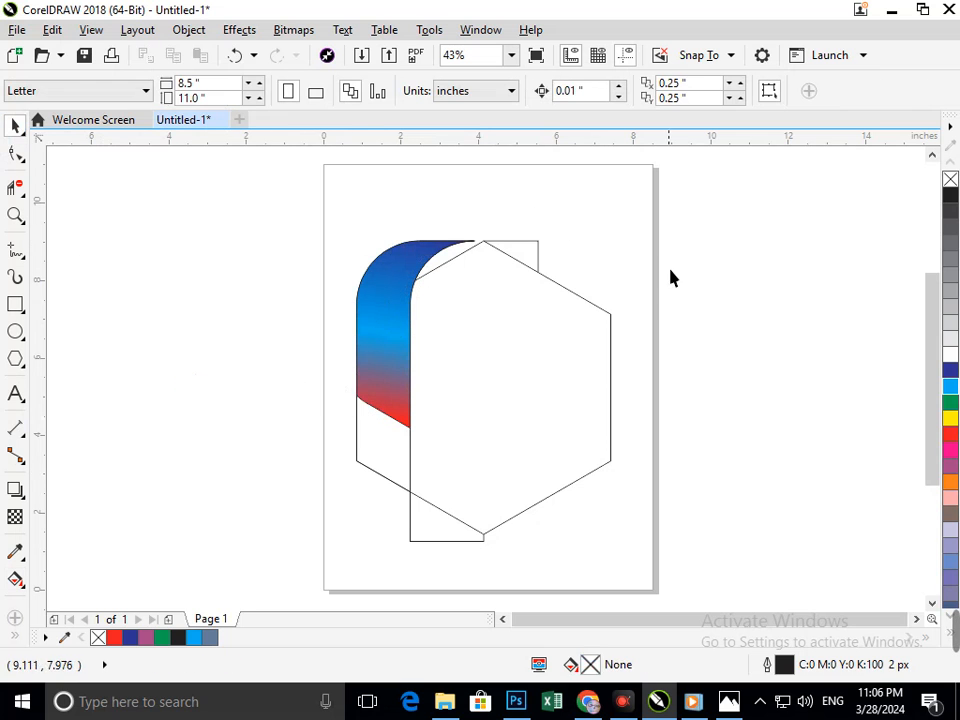
Step: Try to arrange repeated rotated copies of the gradient strip around the hexagon
double_click(394, 357)
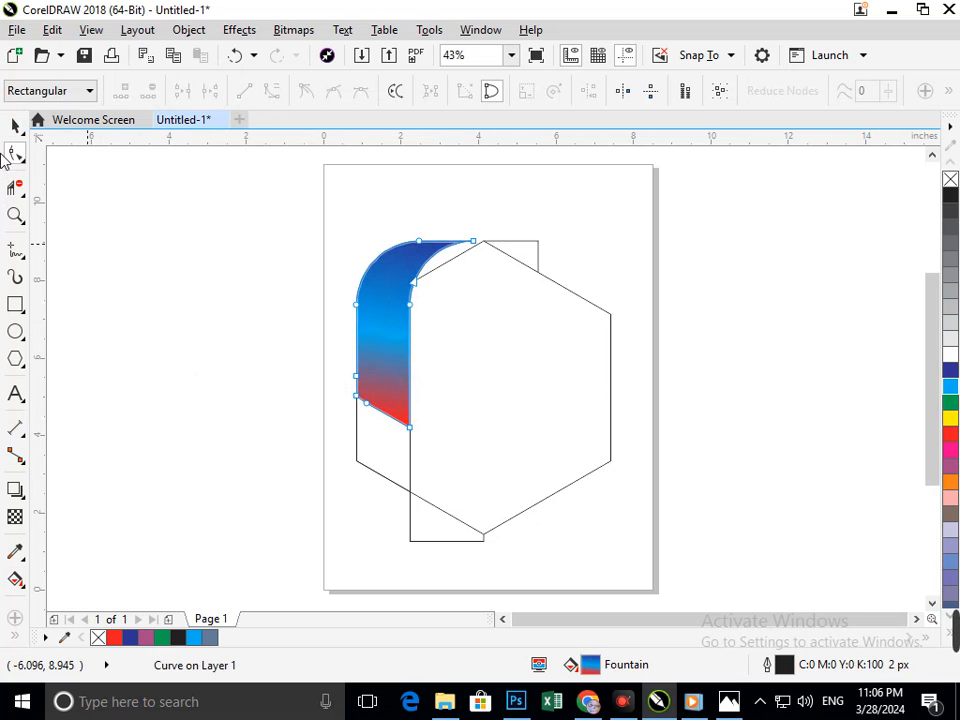
click(15, 126)
key(Escape)
click(388, 358)
click(394, 369)
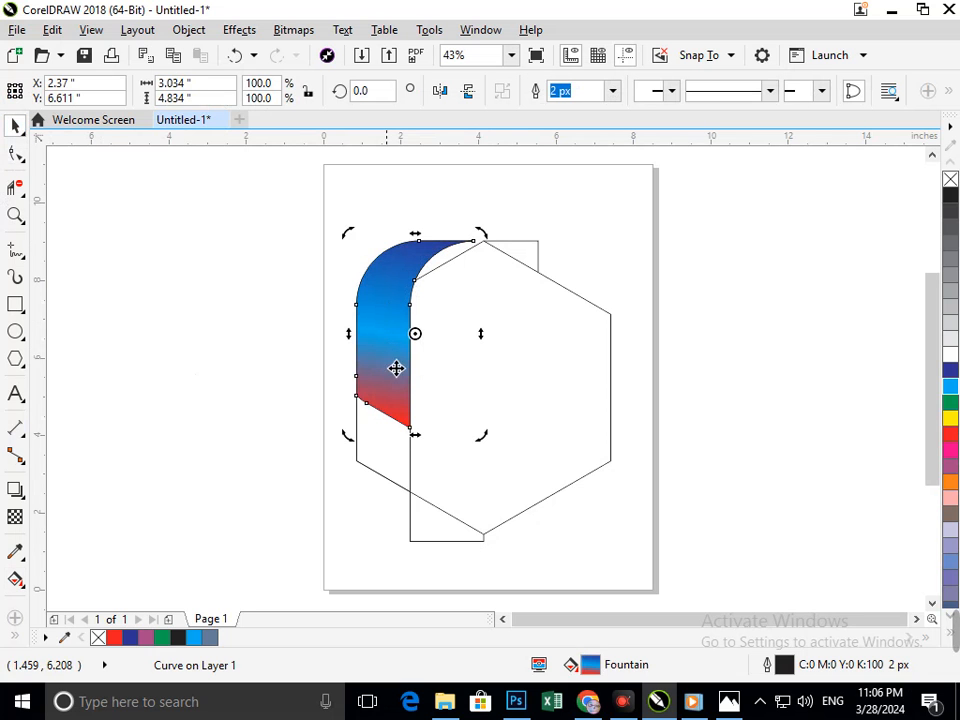
drag(421, 347, 492, 399)
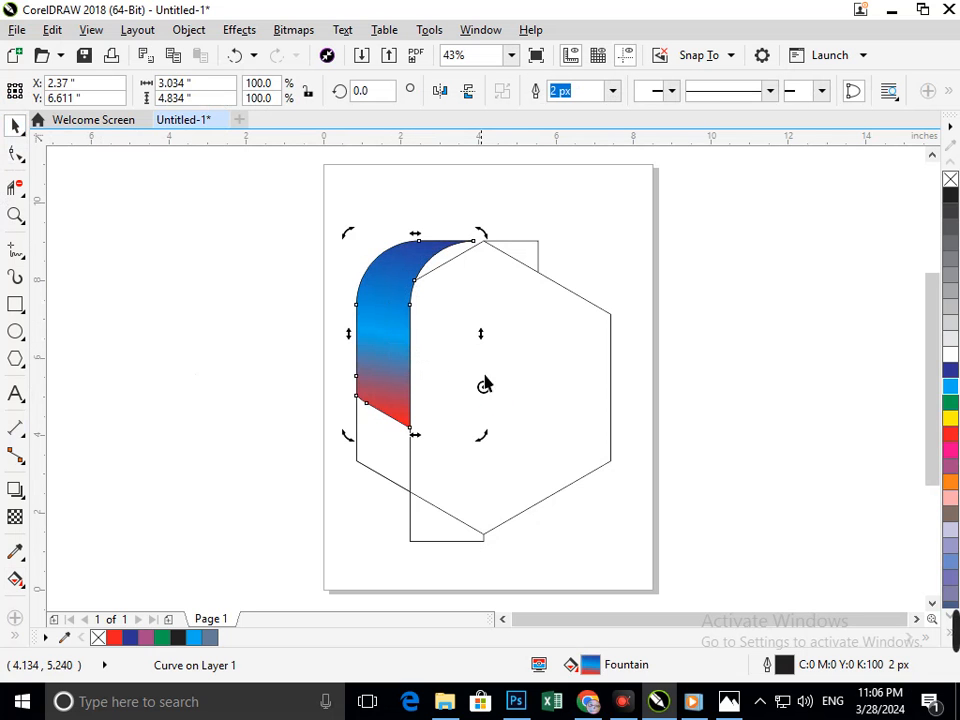
drag(496, 244, 563, 358)
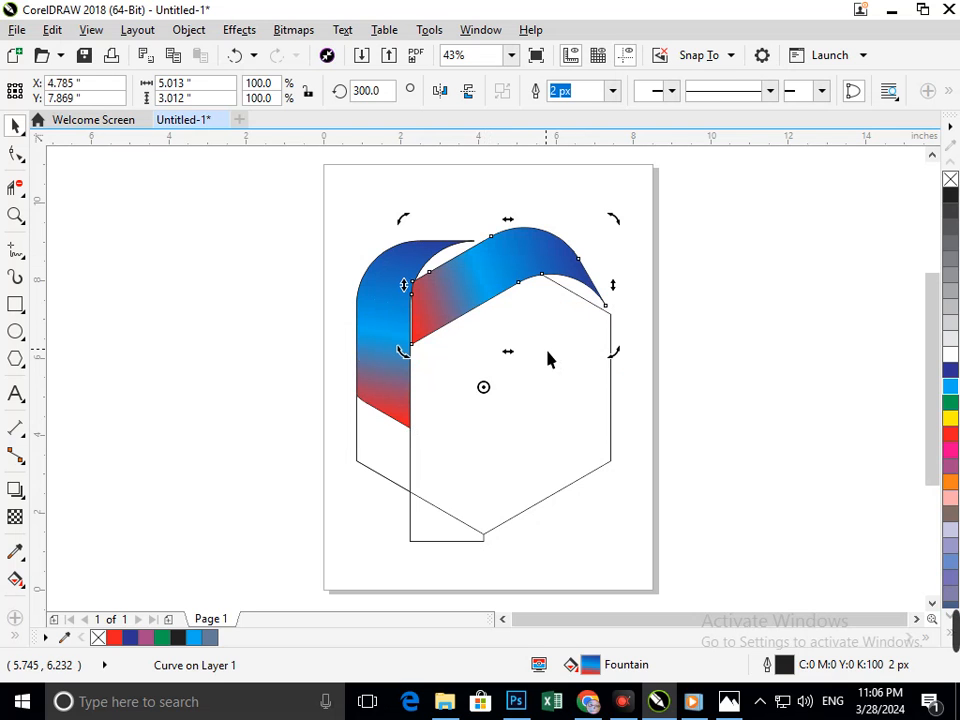
mouse_move(626, 366)
mouse_down()
mouse_move(639, 360)
mouse_move(636, 349)
mouse_up()
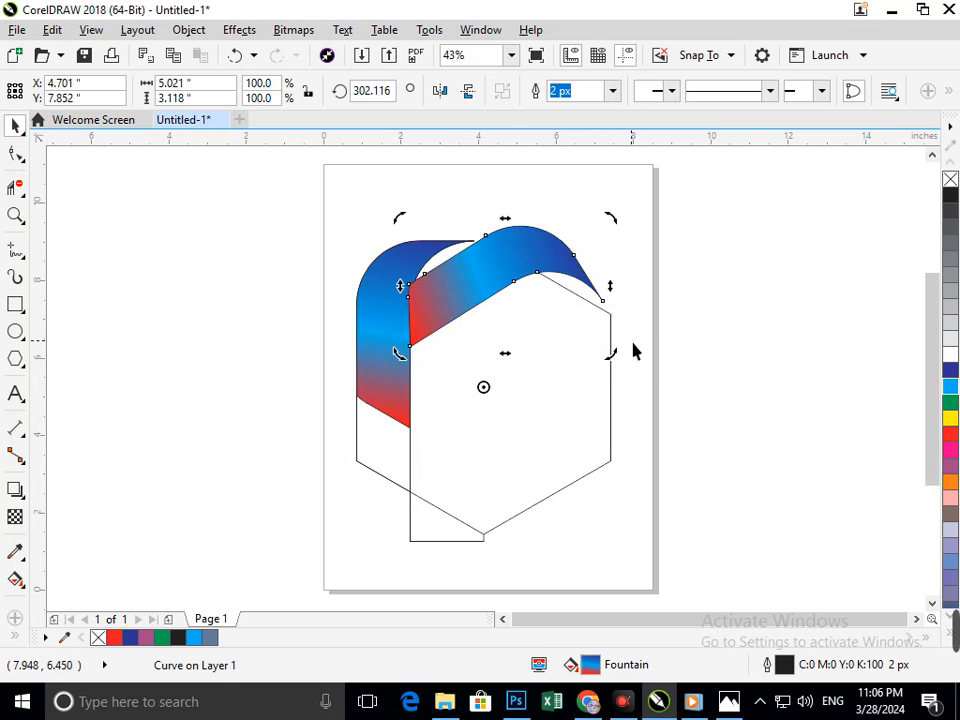
key(ctrl+r)
key(ctrl+r)
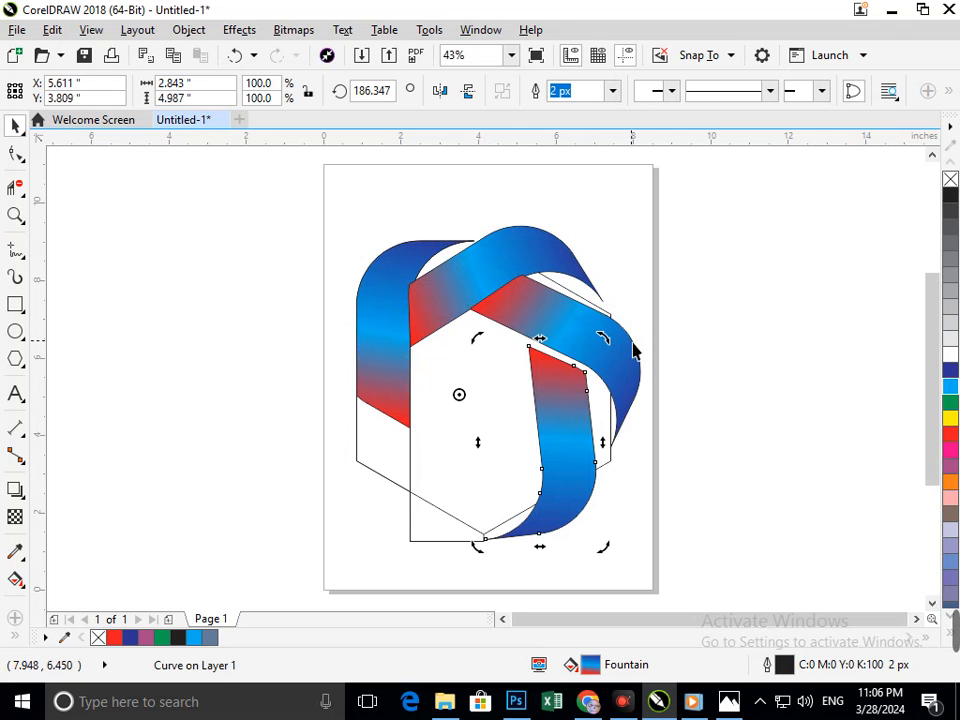
key(ctrl+r)
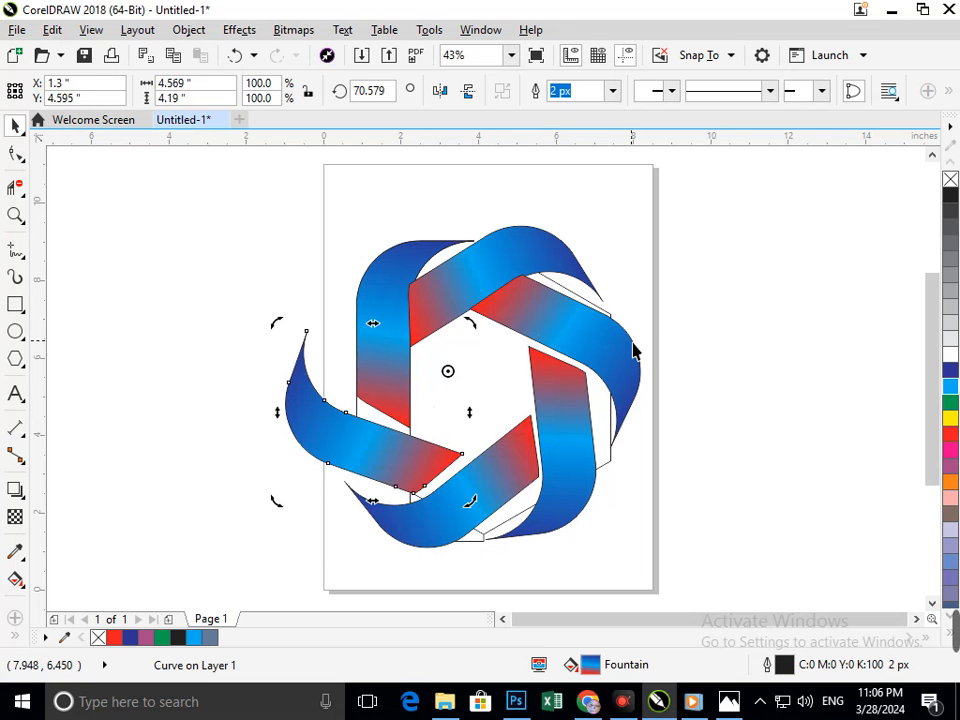
Step: Undo the rotated copies of the gradient strip and reselect the original strip
key(ctrl+z)
key(ctrl+z)
key(ctrl+z)
key(ctrl+z)
key(ctrl+z)
key(ctrl+z)
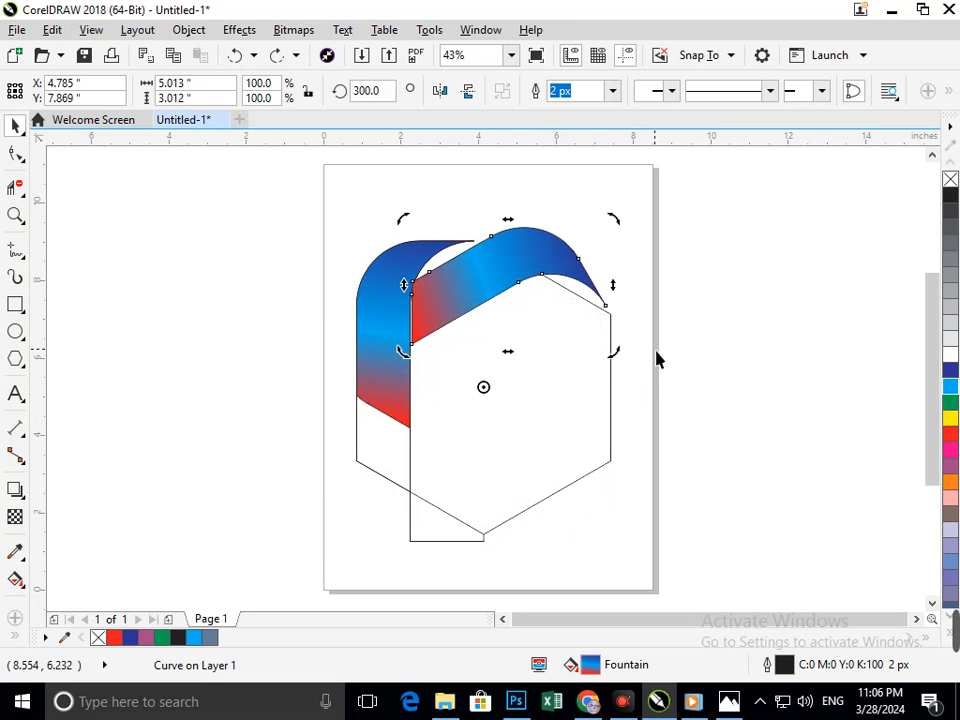
click(540, 394)
click(394, 360)
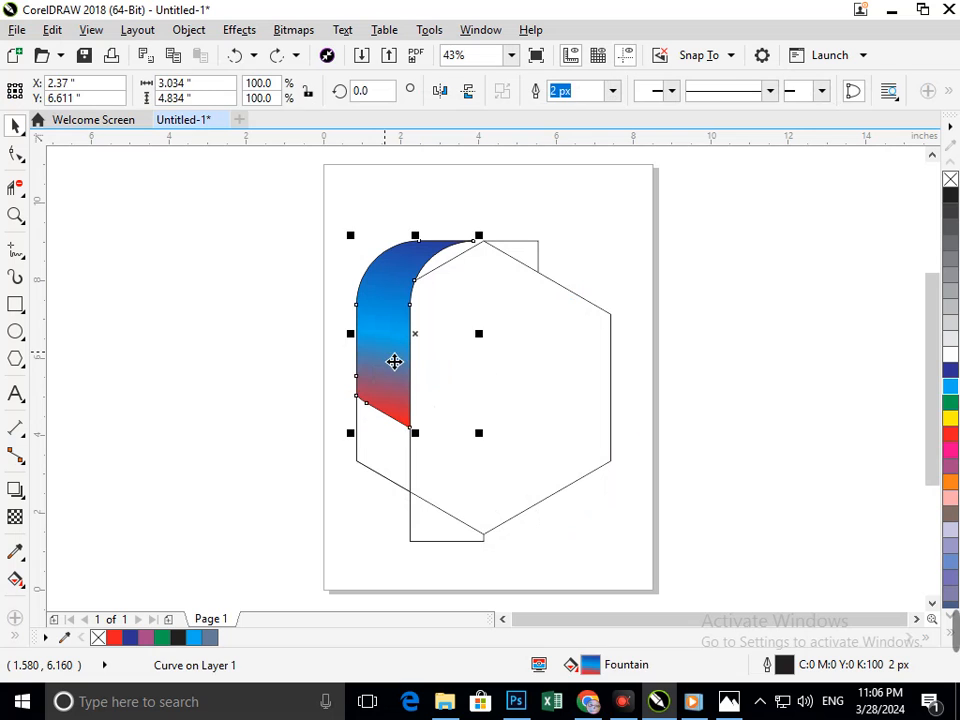
Step: Delete the remaining rectangle lines above the hexagon's upper-right edge and below its lower-left edge
click(393, 552)
drag(410, 538, 287, 535)
key(Delete)
key(Delete)
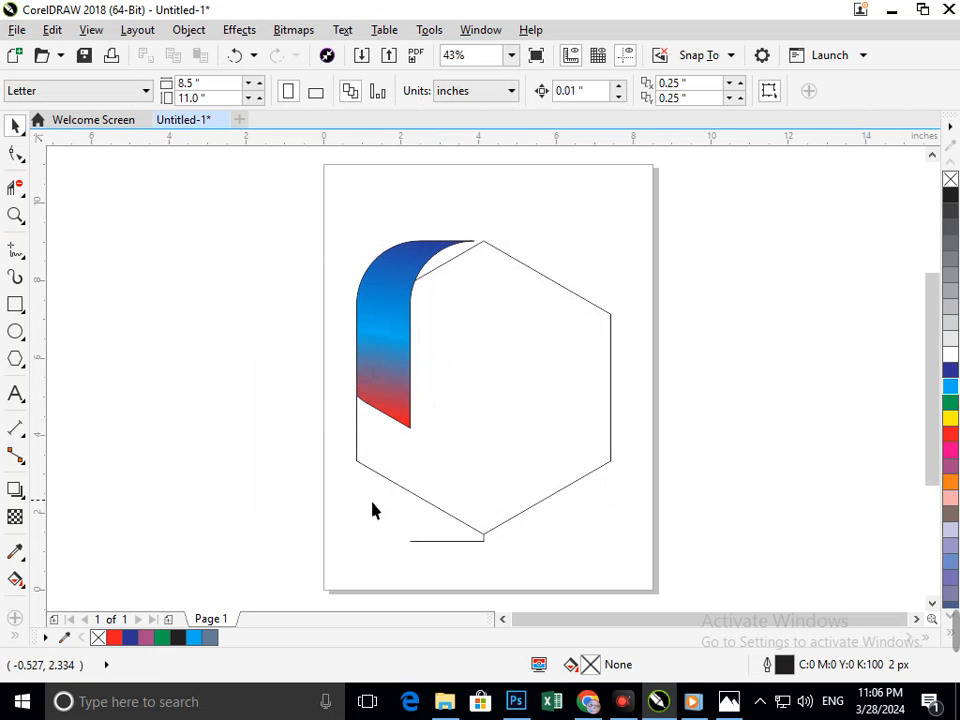
drag(438, 545, 315, 561)
key(Delete)
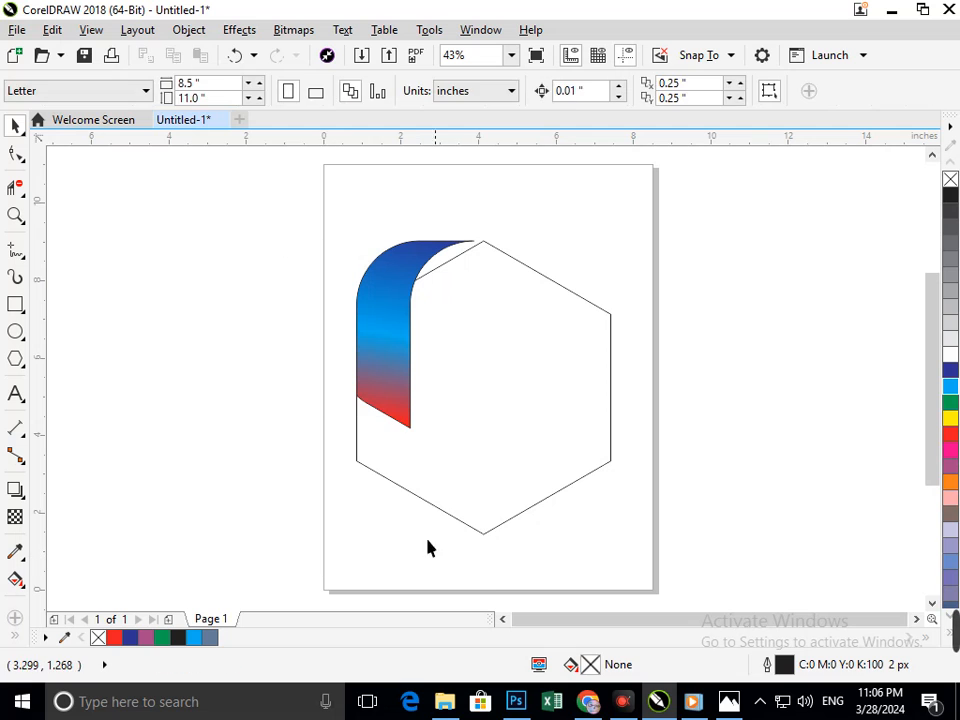
Step: Rotate copies of the gradient strip around the hexagon's centre in 60° increments, completing a ring of six strips
click(389, 400)
click(389, 400)
mouse_move(414, 334)
mouse_down()
mouse_move(458, 388)
mouse_move(485, 391)
mouse_up()
drag(483, 238, 555, 349)
key(ctrl+r)
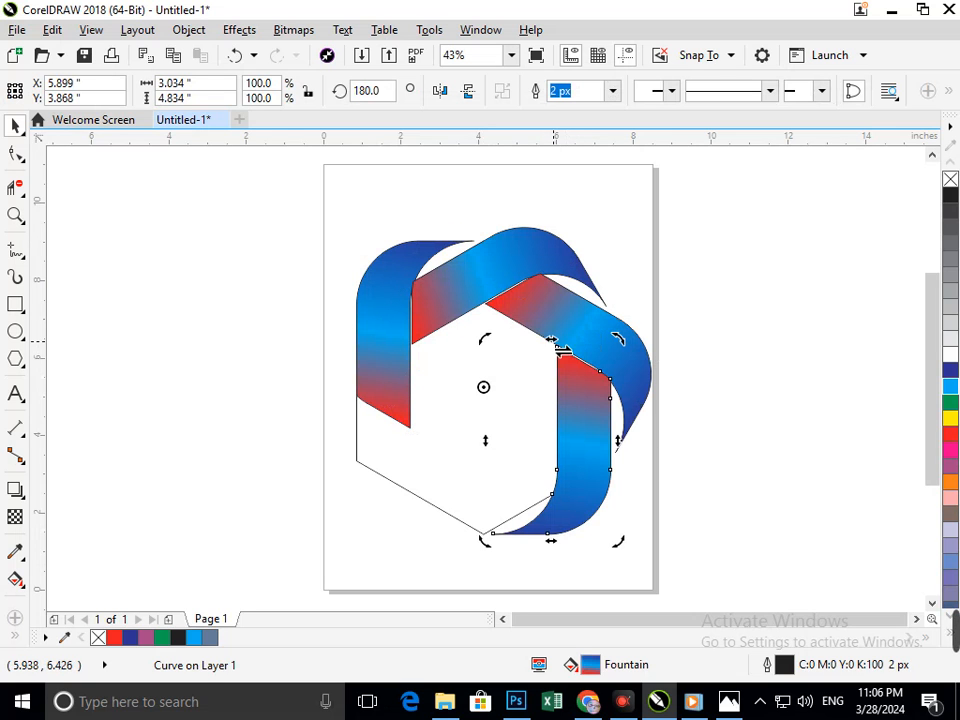
key(ctrl+r)
key(ctrl+r)
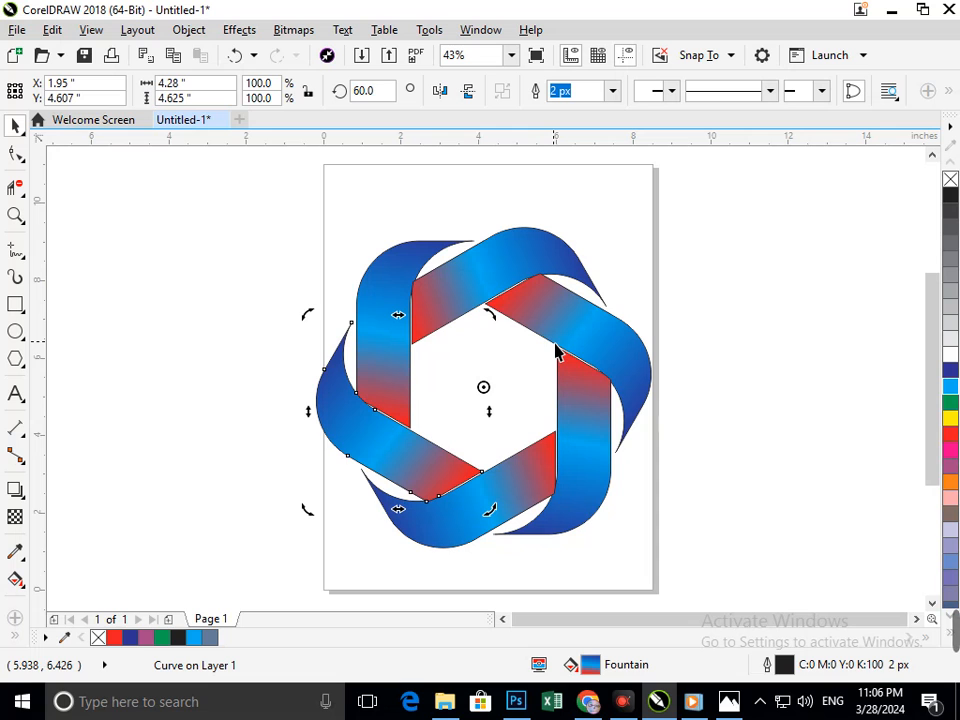
Step: Select the whole ring artwork and set its rotation to 330°
click(808, 530)
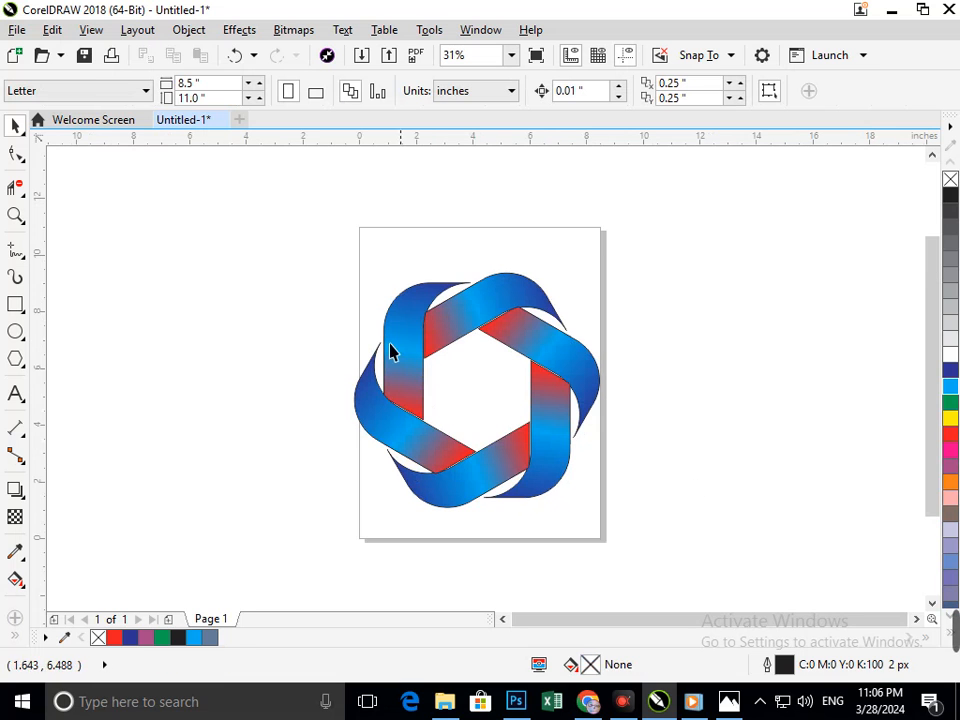
drag(289, 218, 580, 590)
click(535, 481)
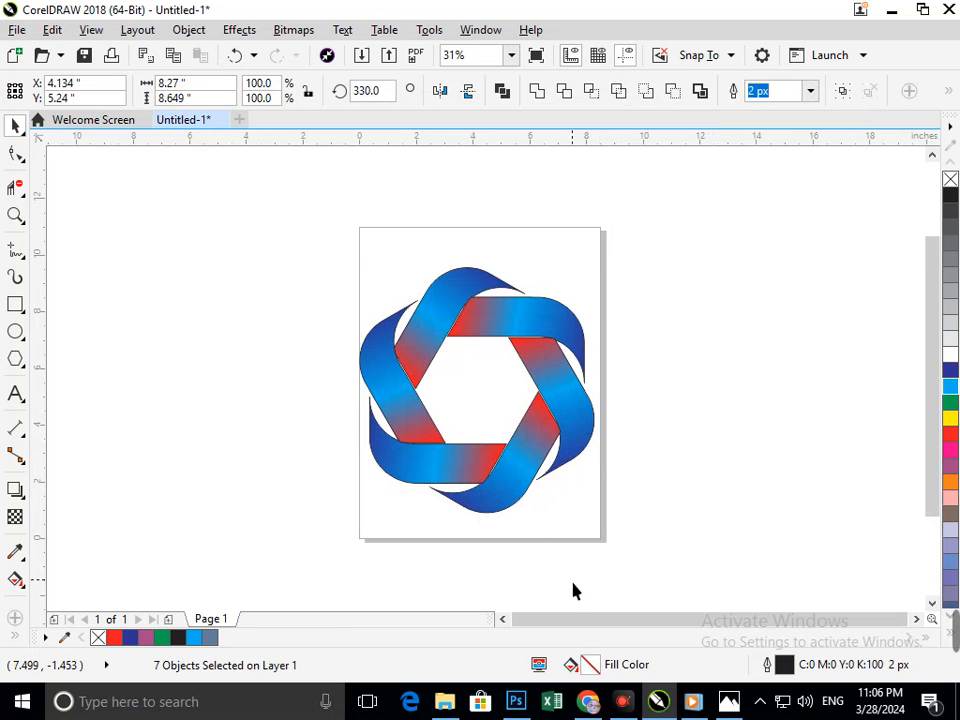
Step: Group all the objects of the rotated ring artwork into one group
click(576, 590)
drag(300, 222, 642, 579)
key(ctrl+g)
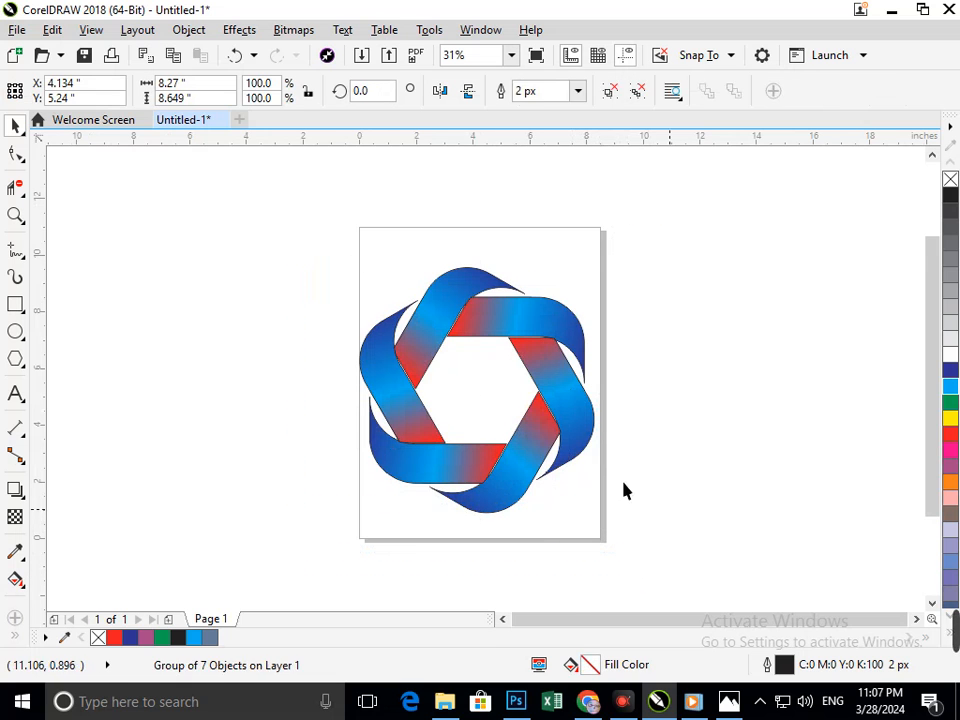
click(656, 502)
Step: Move the grouped logo far off the page into the empty area on its left
scroll(487, 380, down, 4)
mouse_move(483, 391)
mouse_down()
mouse_move(213, 354)
mouse_move(128, 326)
mouse_move(200, 350)
mouse_up()
click(141, 311)
key(F2)
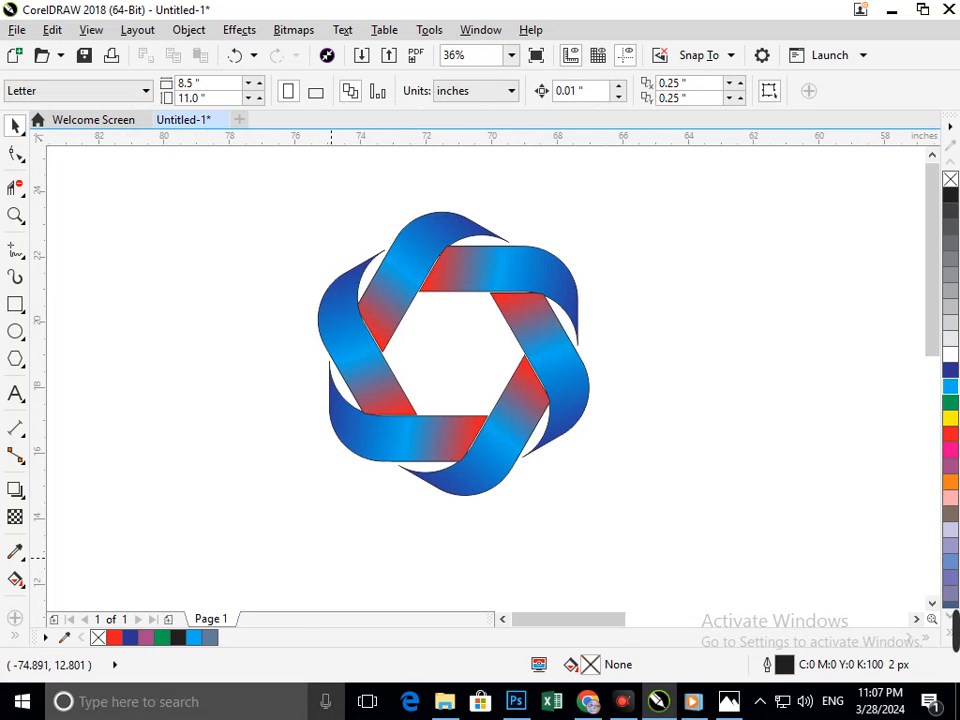
drag(224, 160, 650, 537)
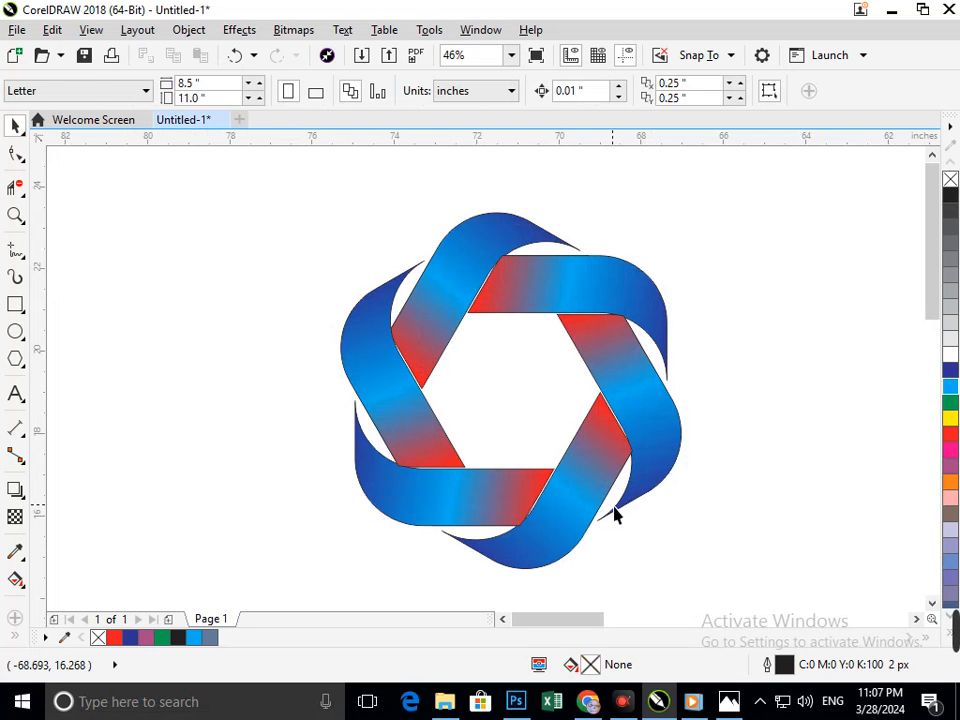